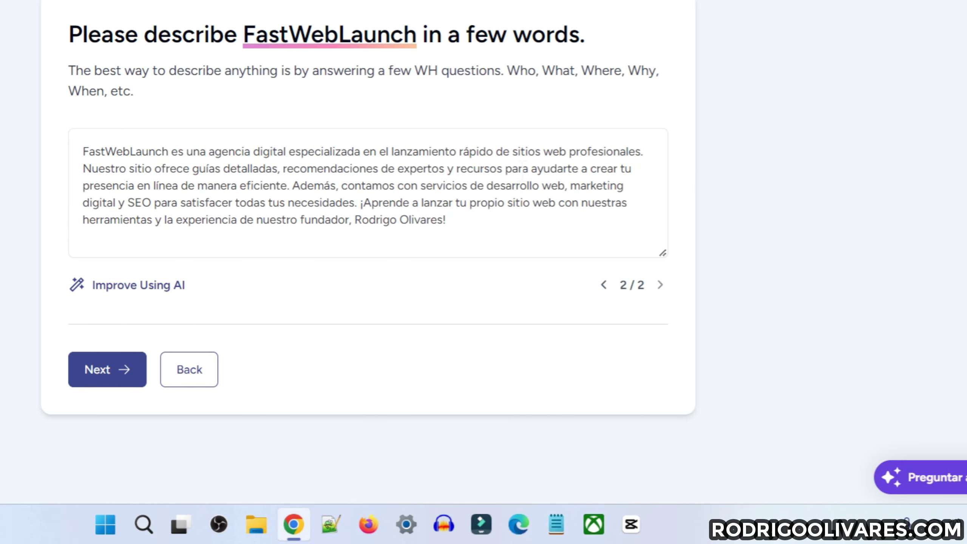
Compare both AI description versions, keep the longer version 2/2, and continue
click(603, 284)
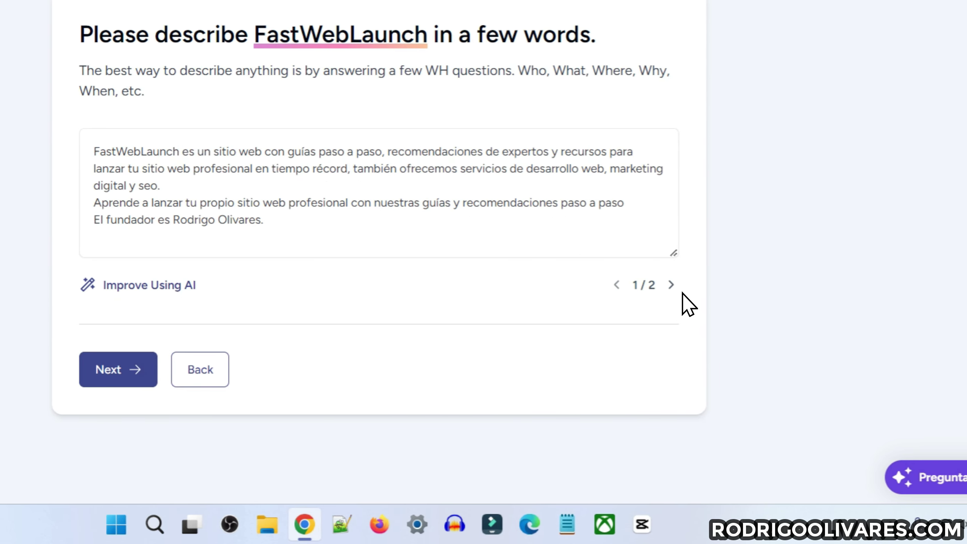
click(671, 287)
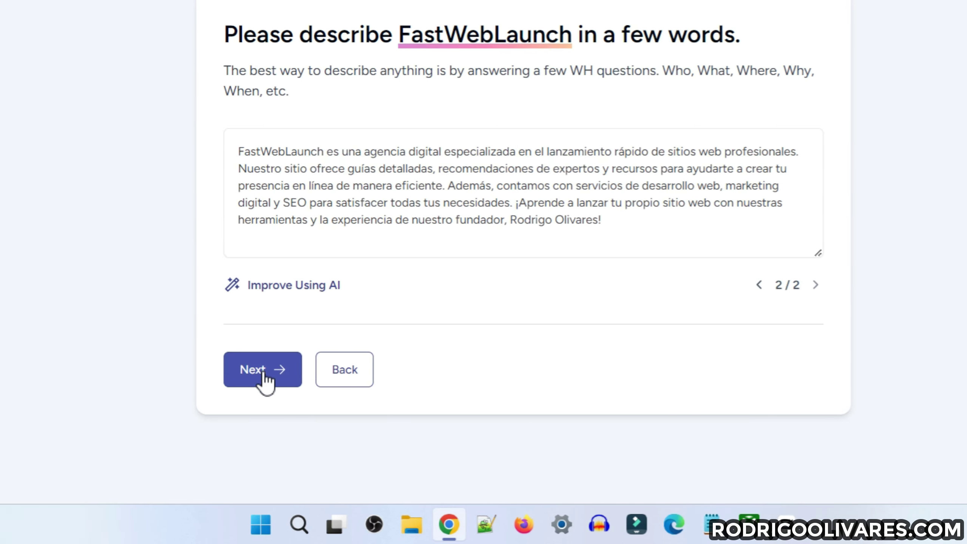
click(265, 382)
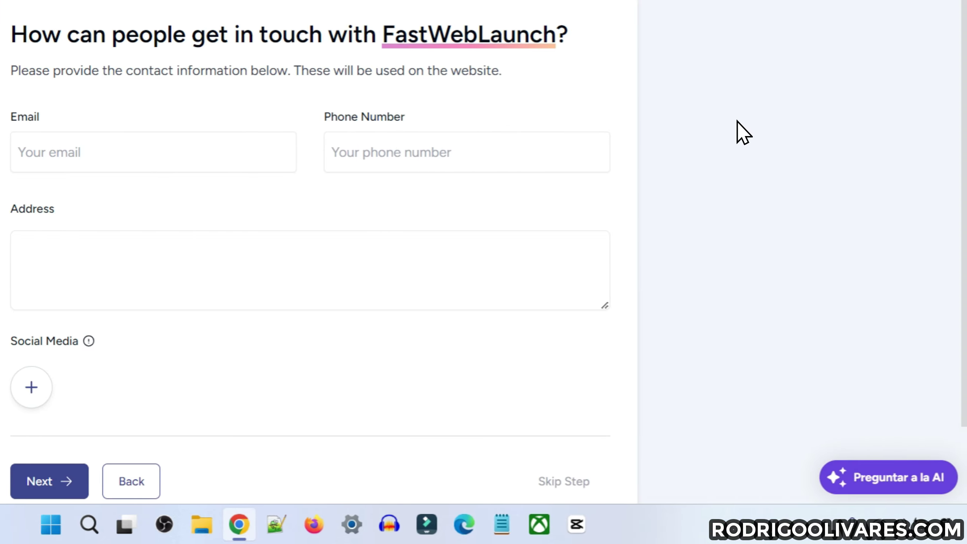
Enter FastWebLaunch's contact email and phone number
scroll(737, 132, down, 2)
scroll(737, 131, up, 2)
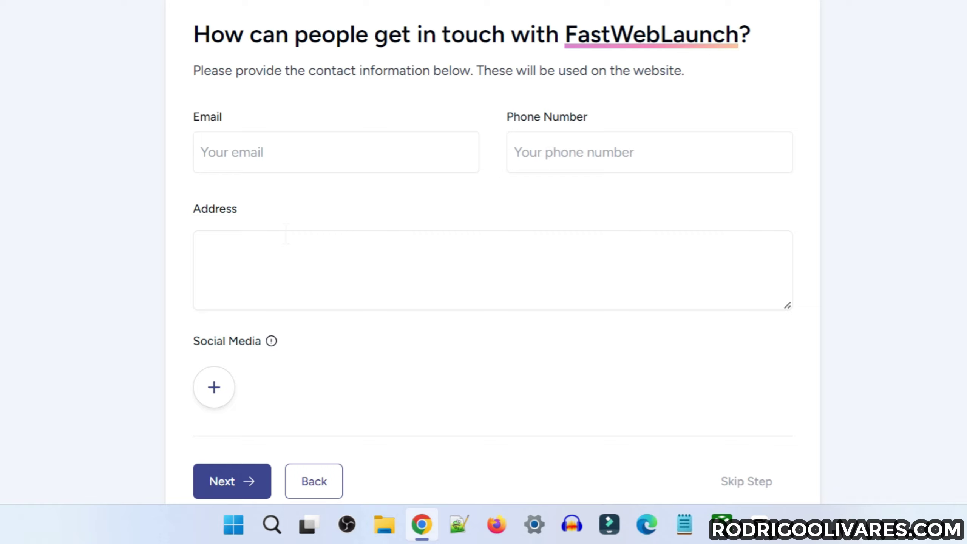
scroll(285, 233, down, 2)
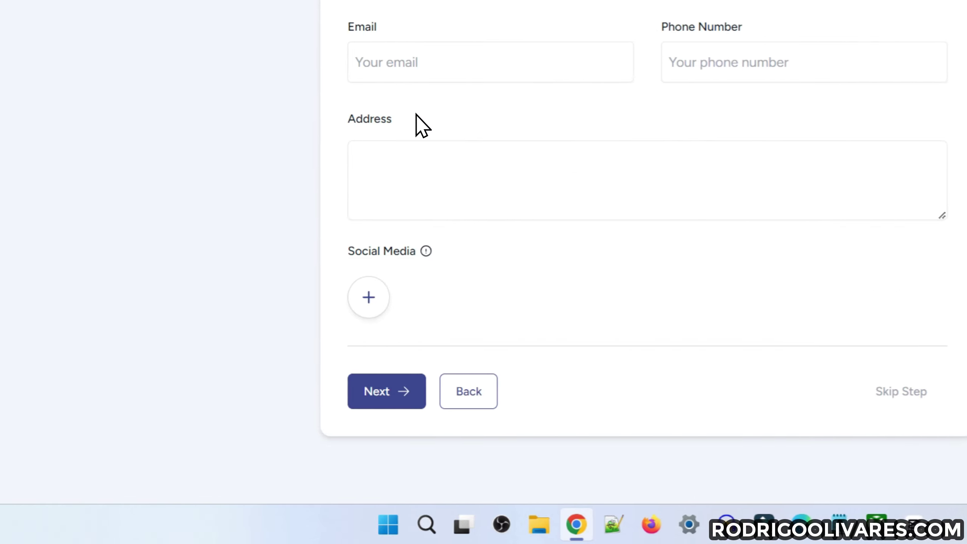
click(371, 298)
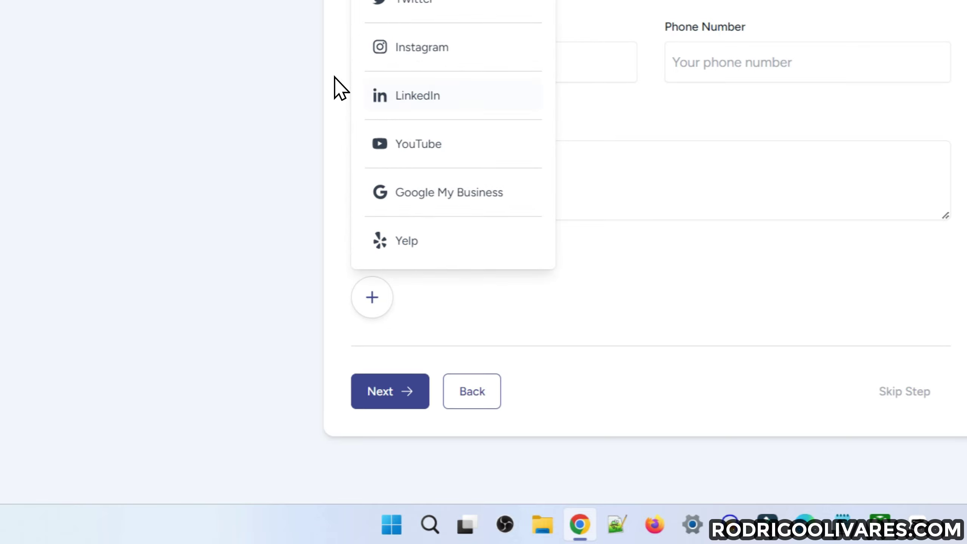
click(614, 281)
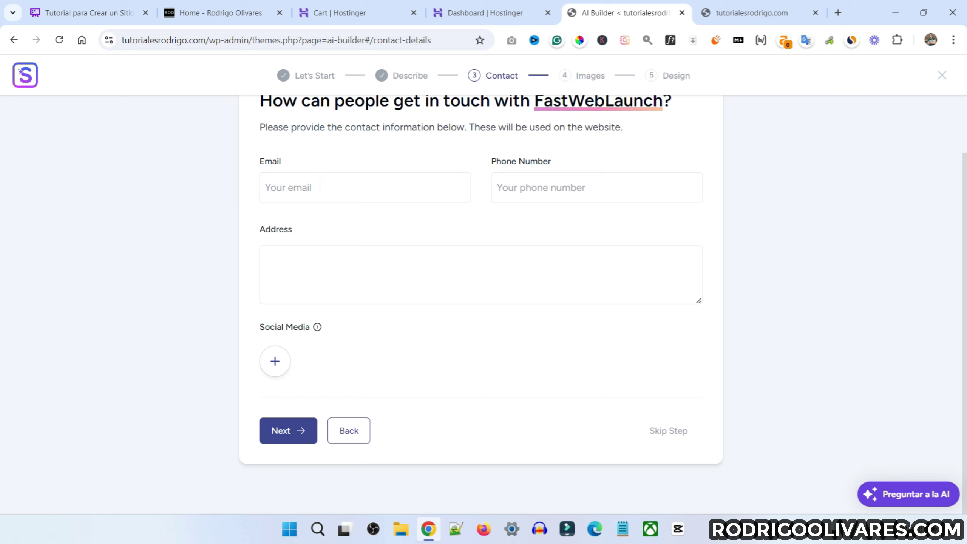
click(313, 188)
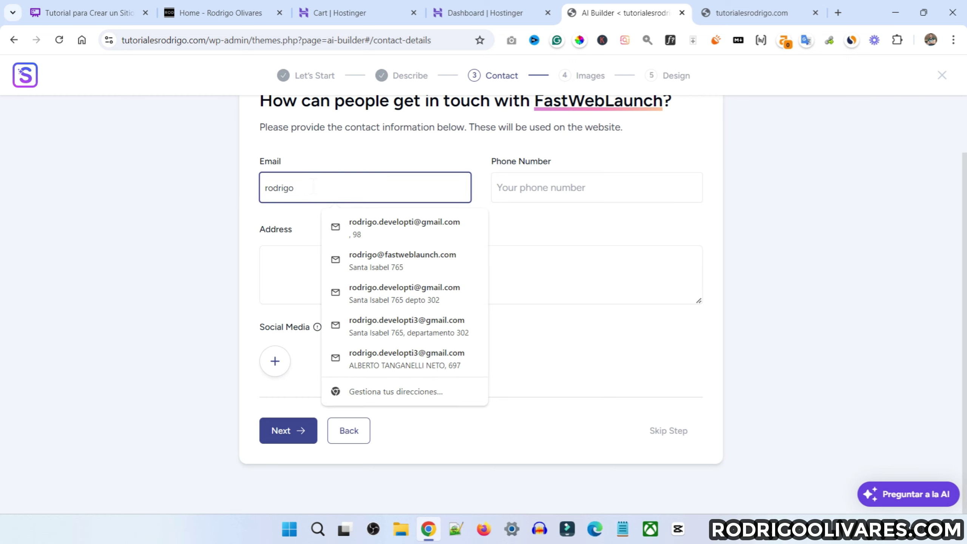
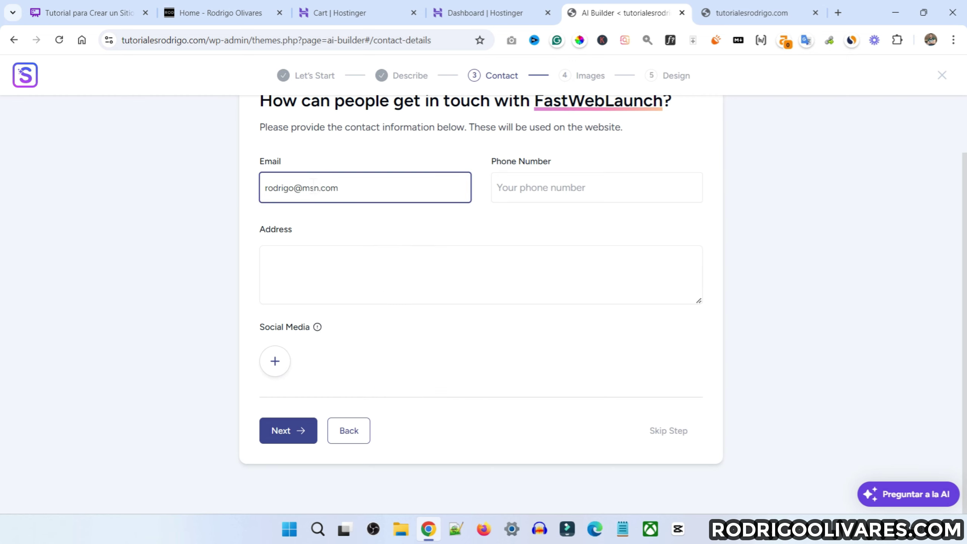
key(Tab)
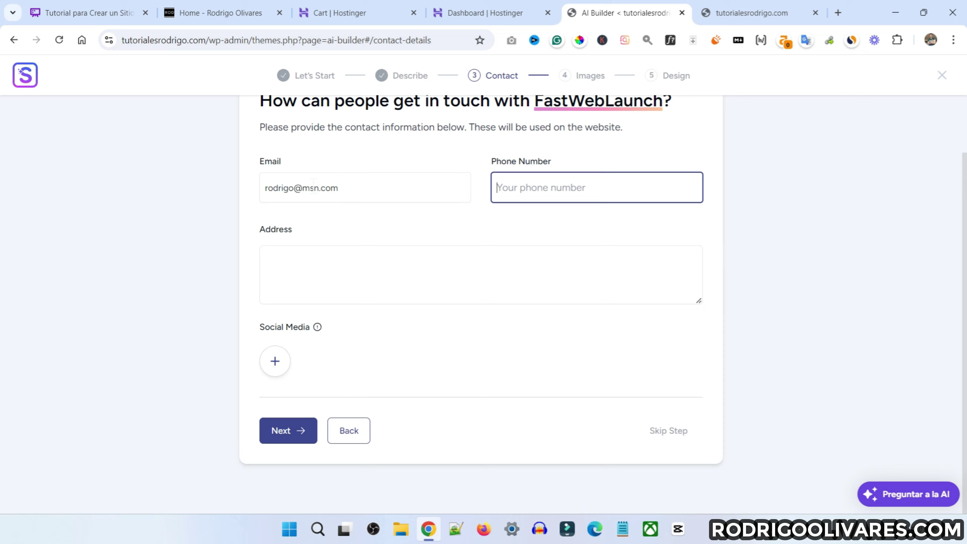
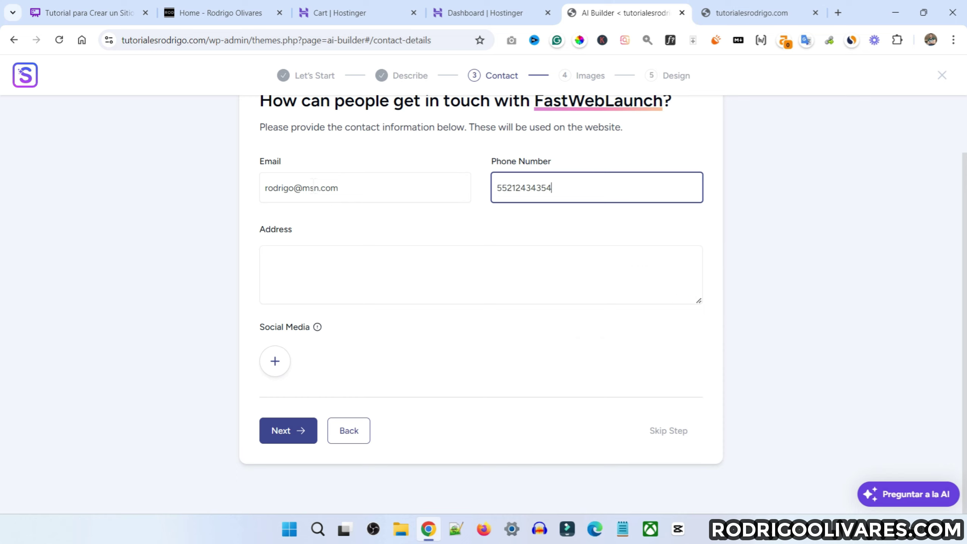
key(Tab)
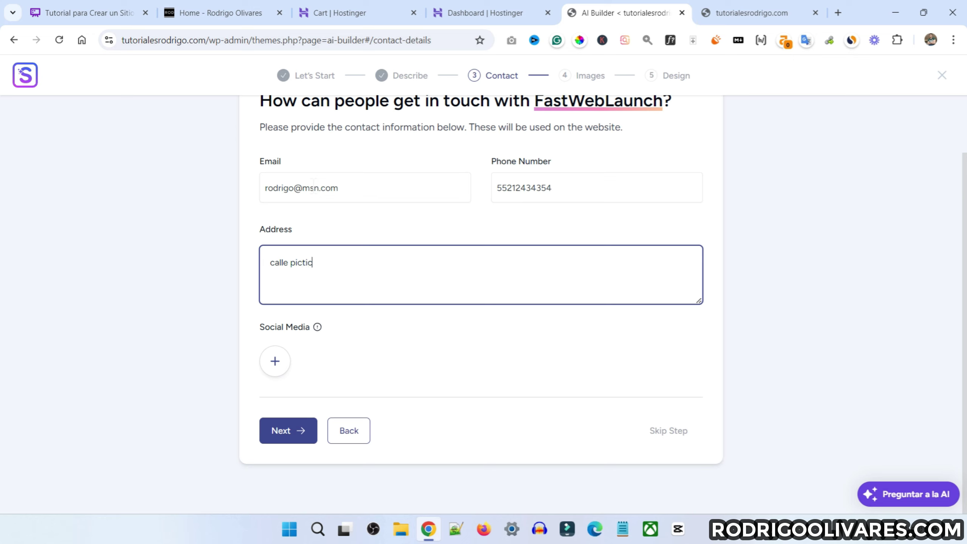
Correct the street address, add the pasted YouTube channel link, and continue
key(ctrl+BackSpace)
key(ctrl+BackSpace)
text(ficticia 100)
click(275, 365)
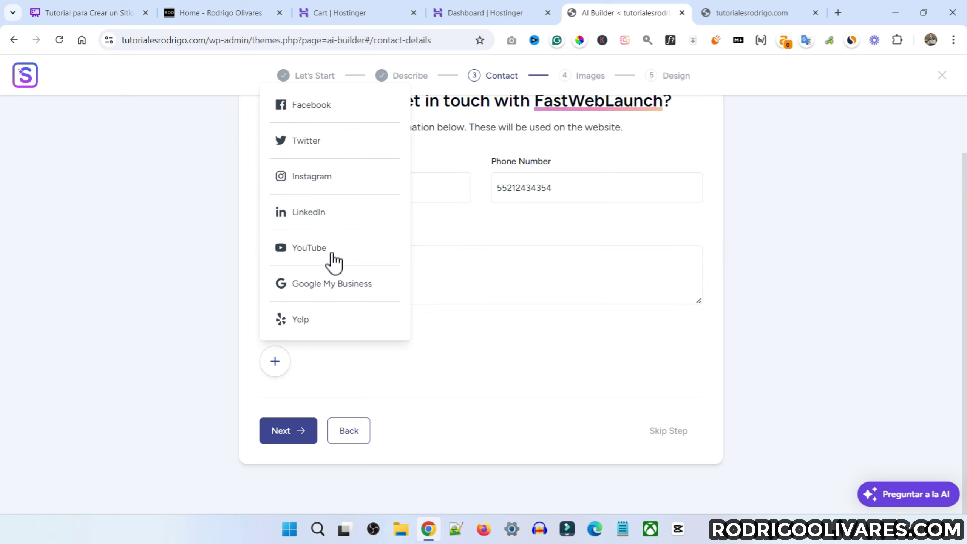
click(310, 251)
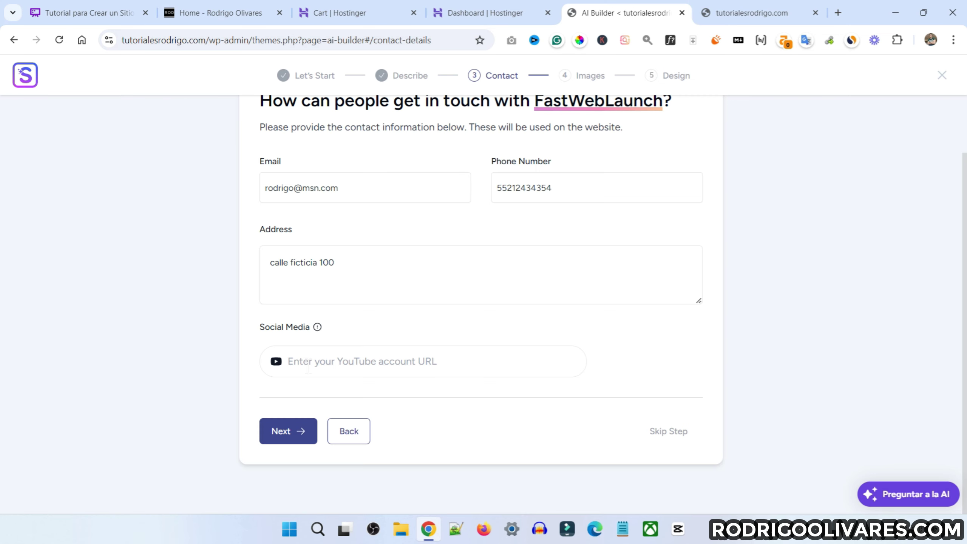
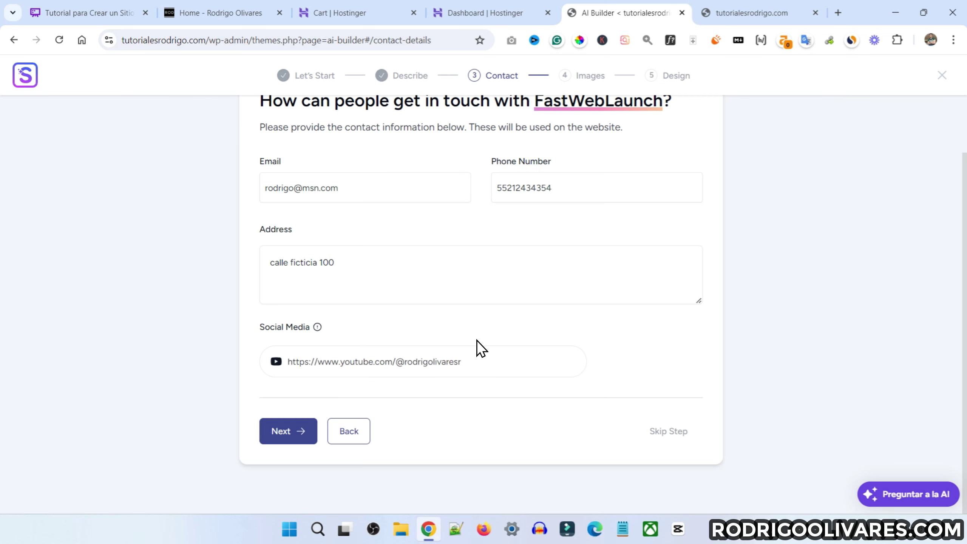
click(294, 433)
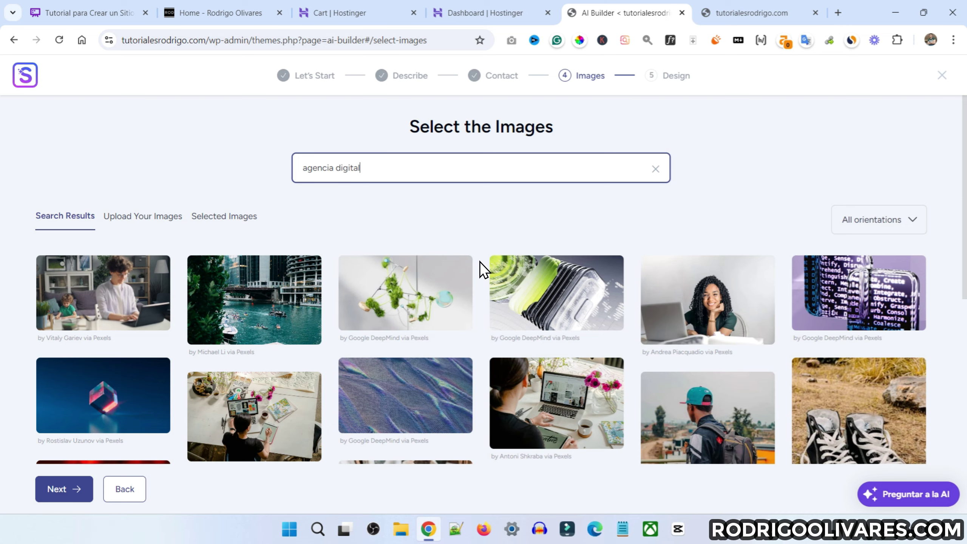
Browse the suggested stock images and search for 'marketing digital'
scroll(479, 261, down, 5)
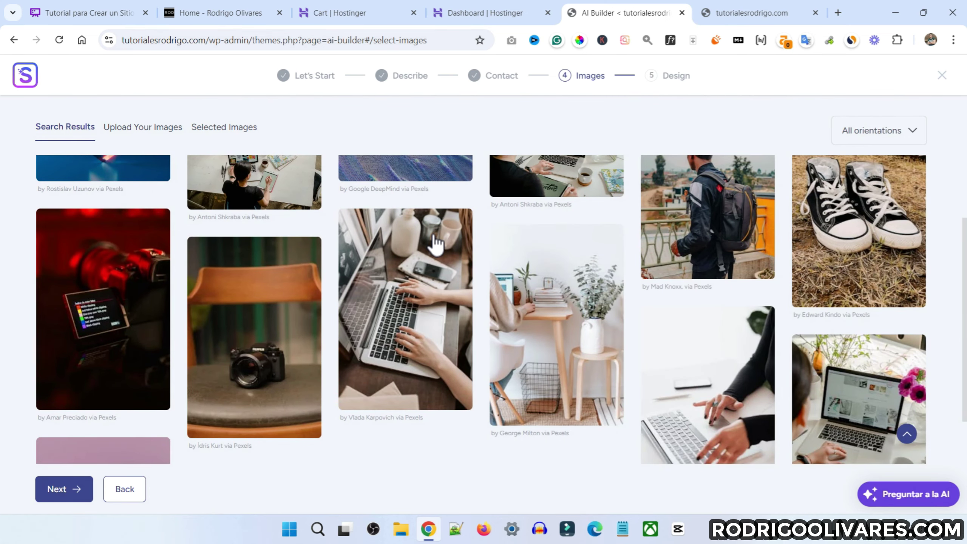
scroll(436, 253, up, 5)
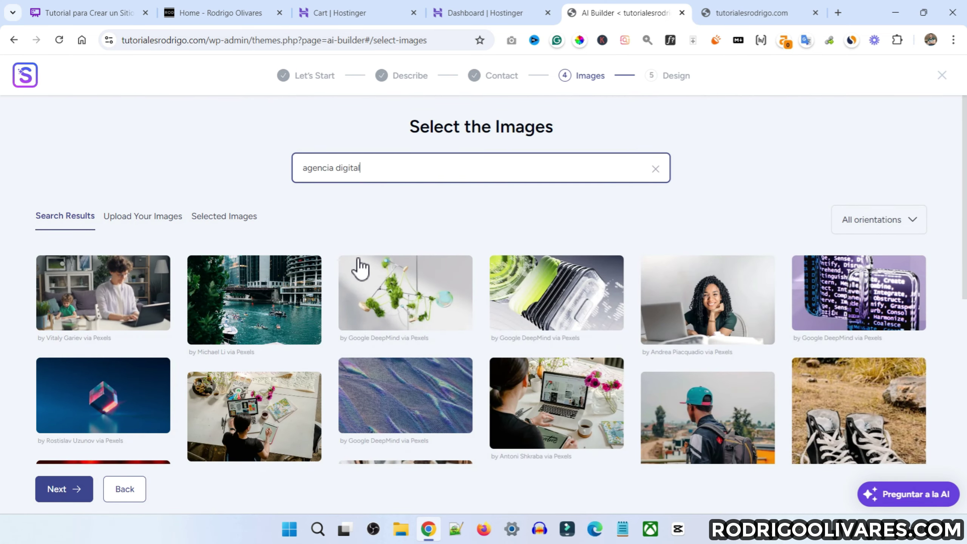
scroll(358, 267, down, 6)
scroll(462, 231, up, 6)
scroll(462, 231, down, 3)
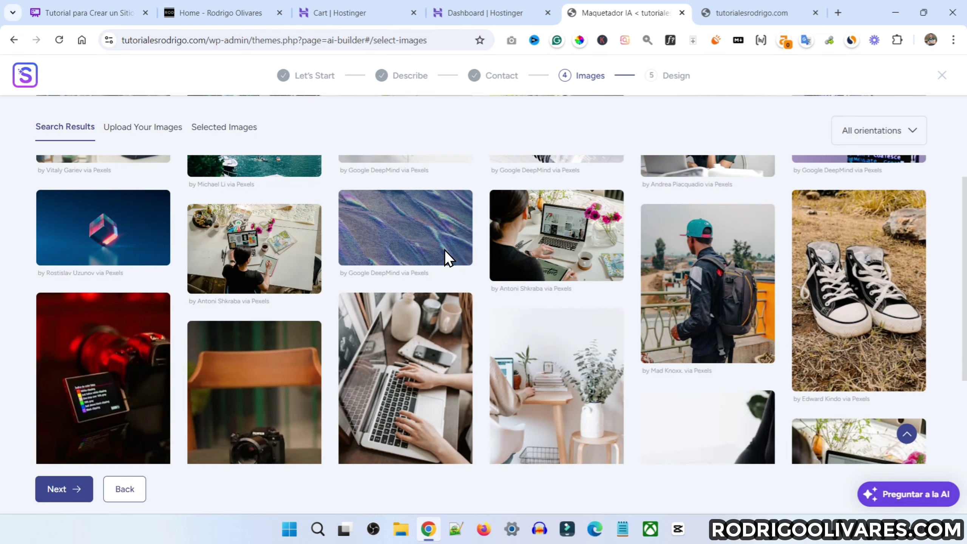
scroll(404, 241, down, 8)
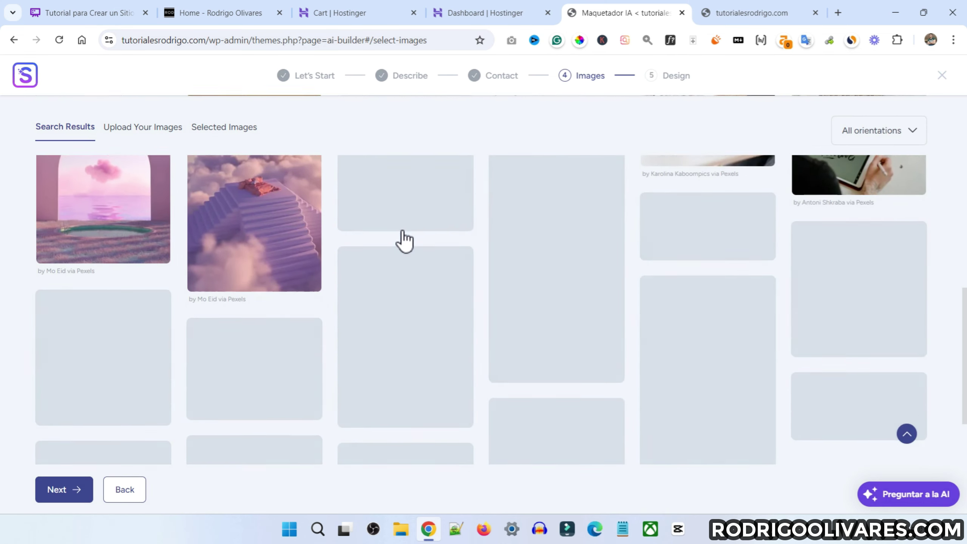
scroll(403, 240, down, 1)
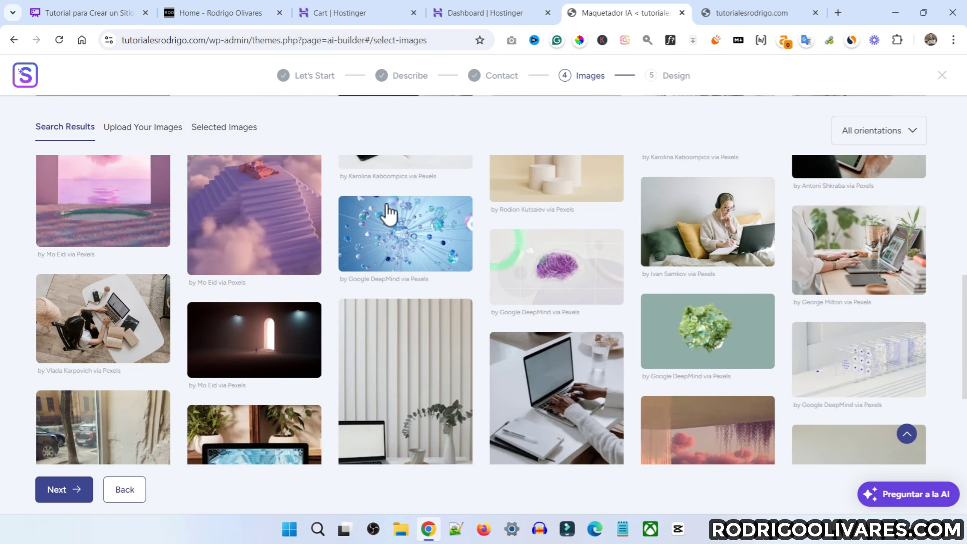
scroll(416, 235, down, 10)
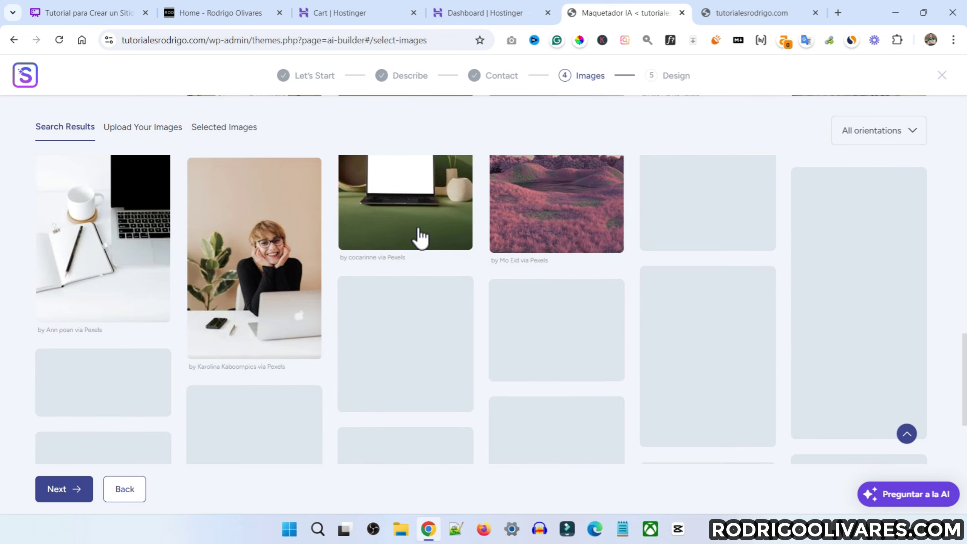
scroll(270, 152, up, 20)
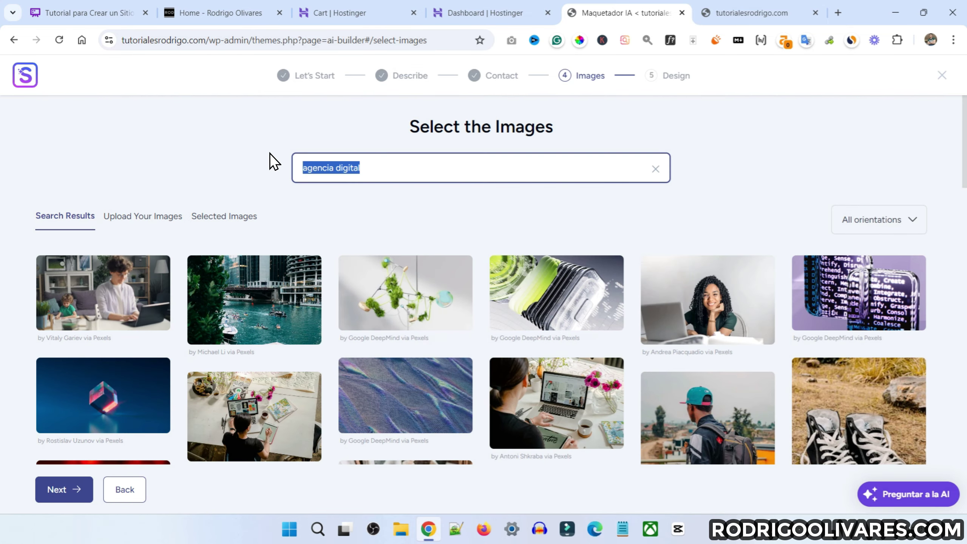
text(marketing d)
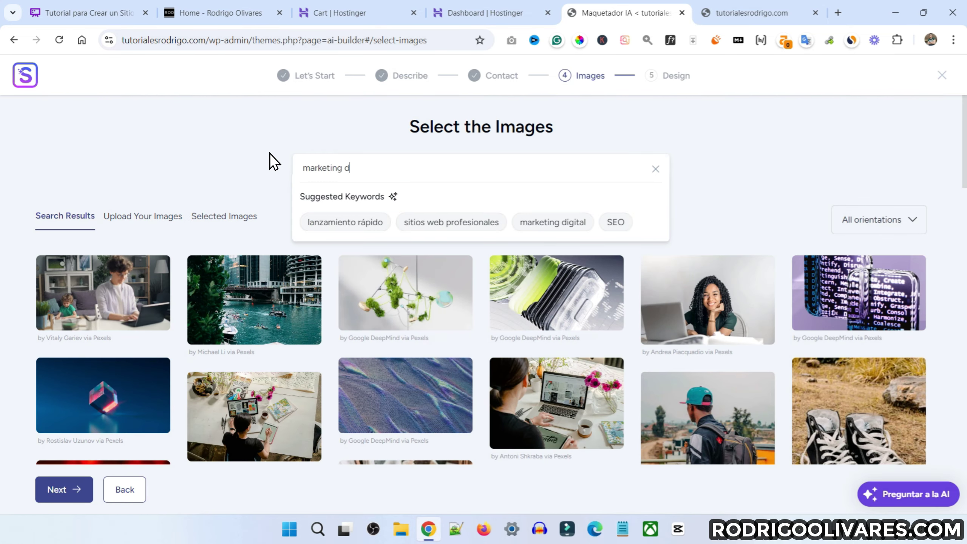
text(igital)
scroll(219, 234, down, 2)
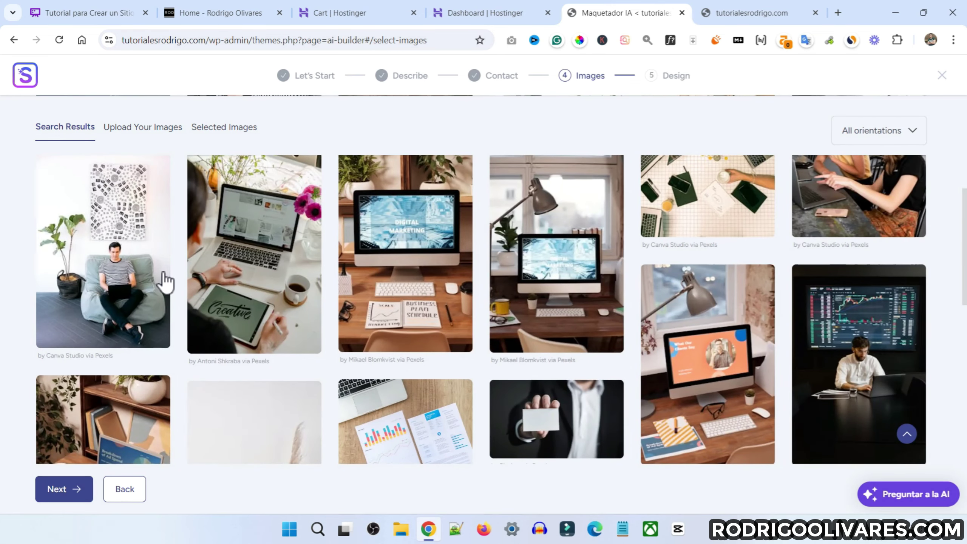
scroll(260, 293, up, 2)
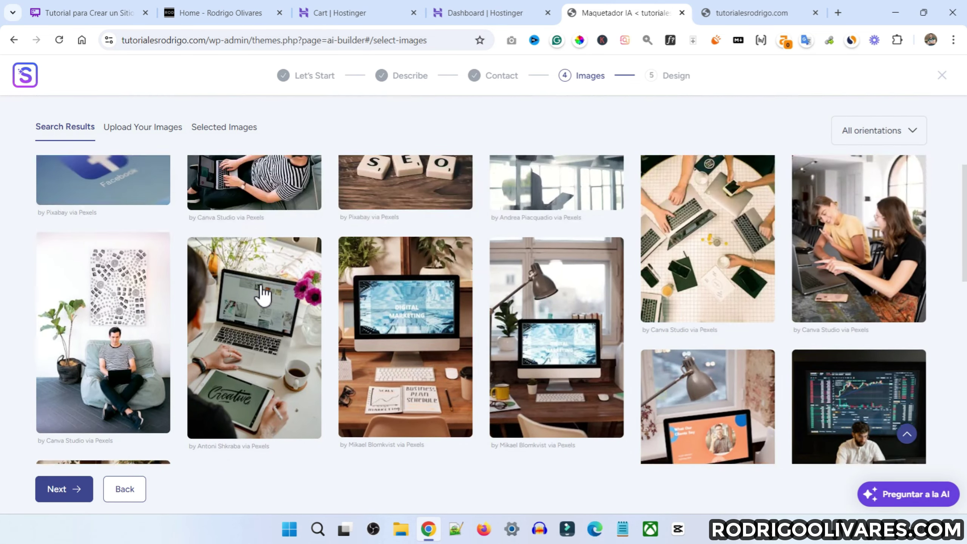
scroll(261, 293, up, 6)
scroll(290, 369, down, 4)
Select marketing photos, including the striped-shirt laptop and office window shots, then continue
click(273, 270)
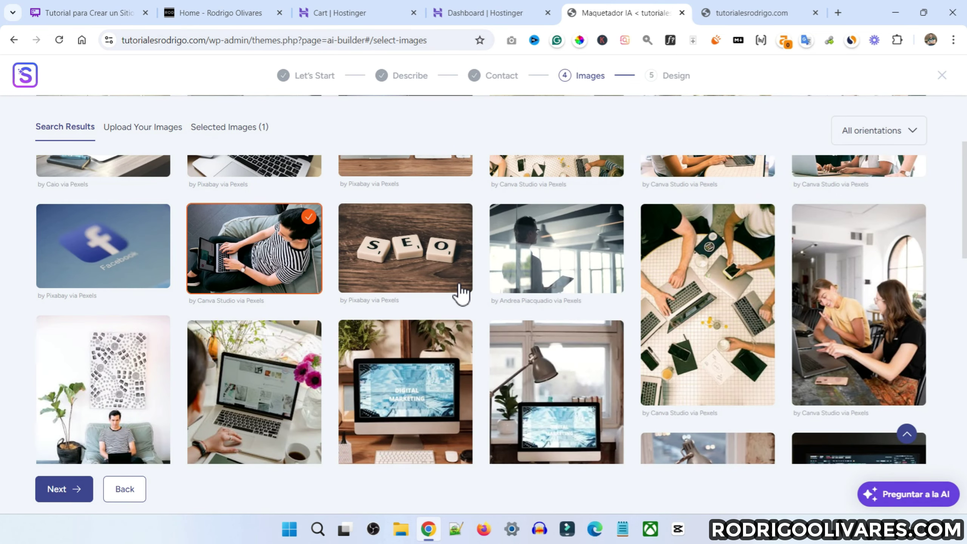
click(576, 262)
scroll(582, 267, up, 4)
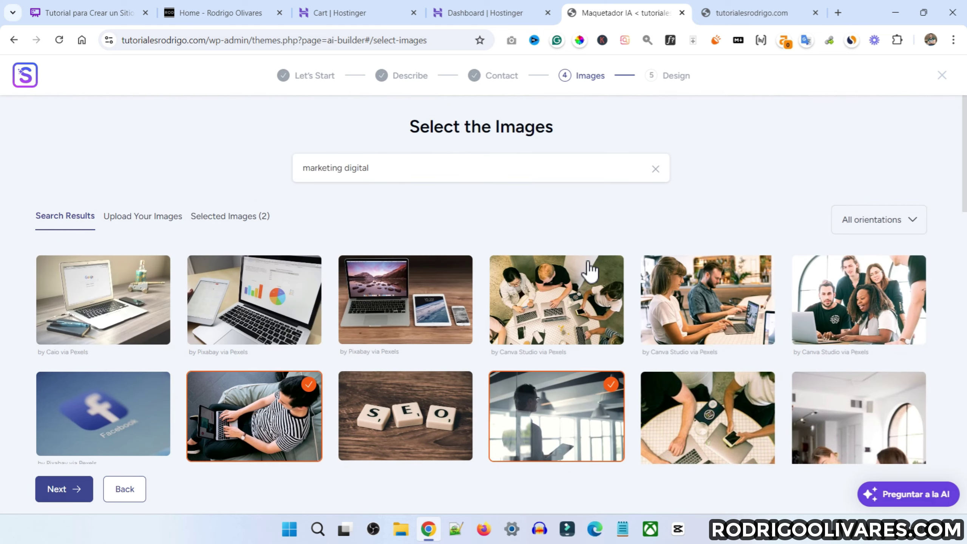
click(557, 312)
click(456, 323)
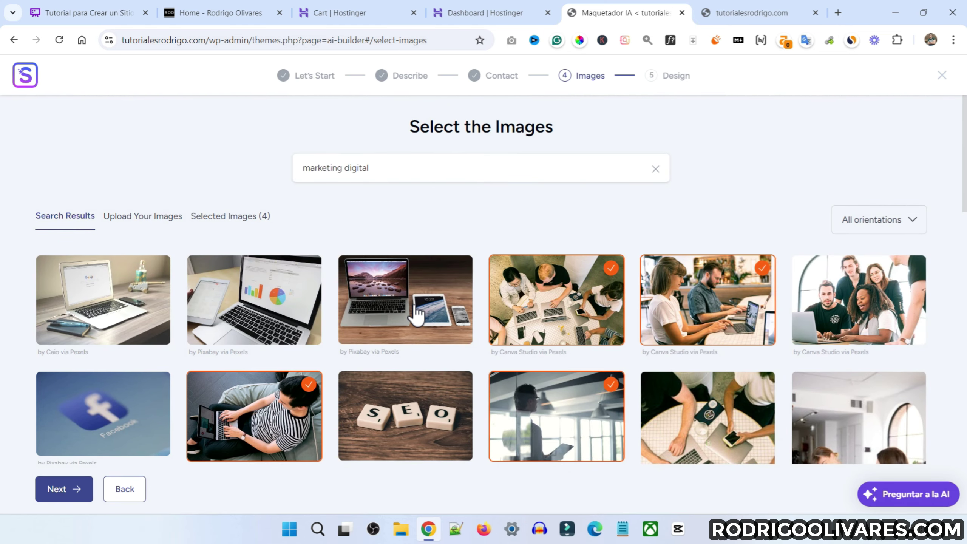
scroll(380, 343, down, 5)
click(288, 424)
scroll(288, 424, up, 5)
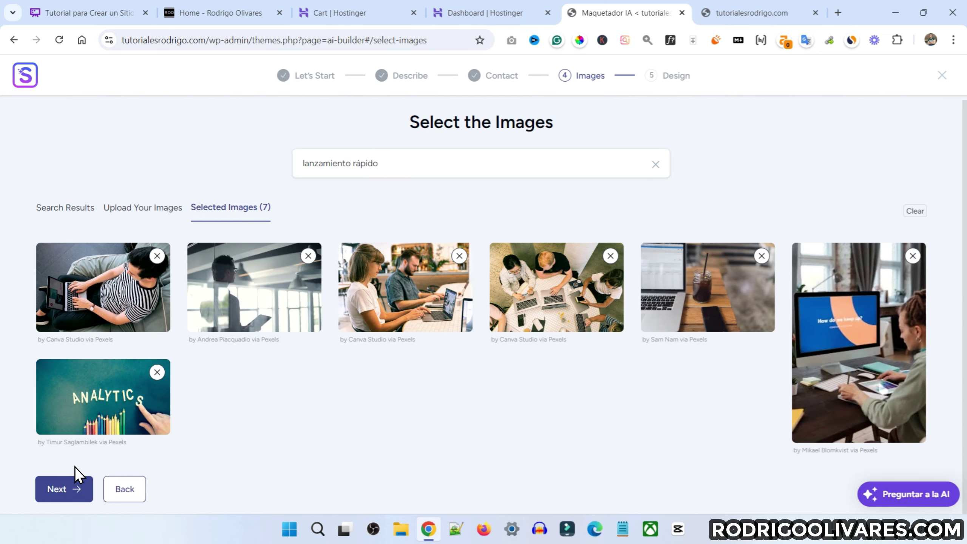
click(59, 492)
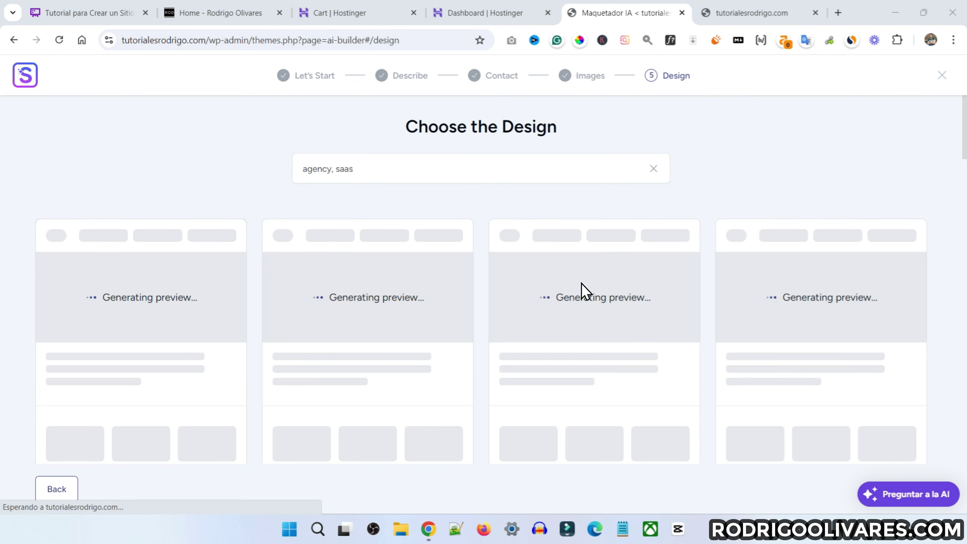
Scroll through the Choose the Design grid, reviewing Options 5–34
scroll(436, 278, down, 5)
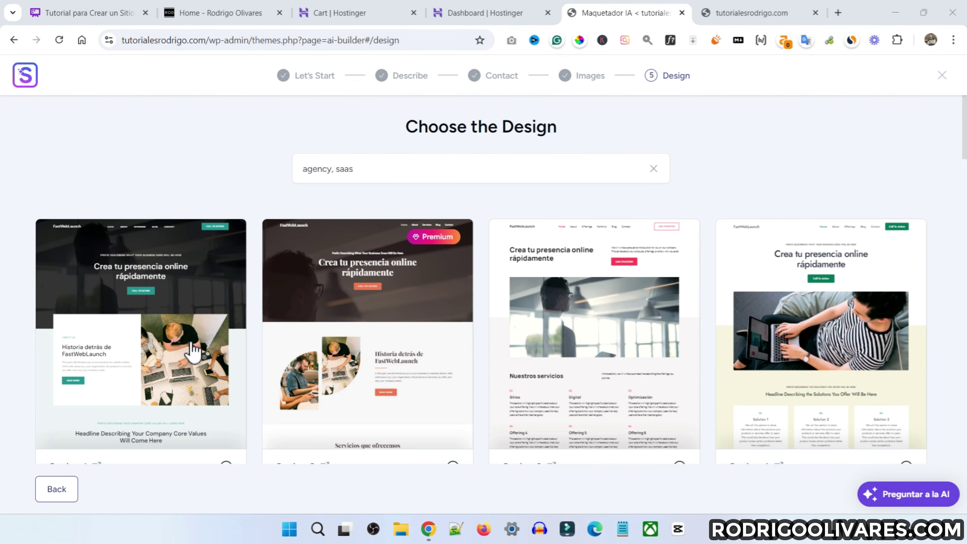
scroll(328, 322, down, 10)
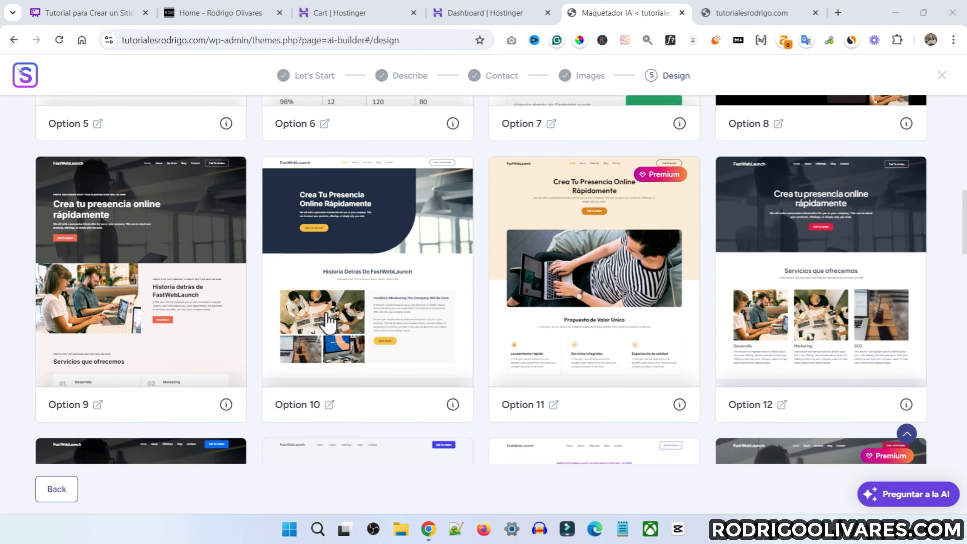
scroll(328, 322, down, 20)
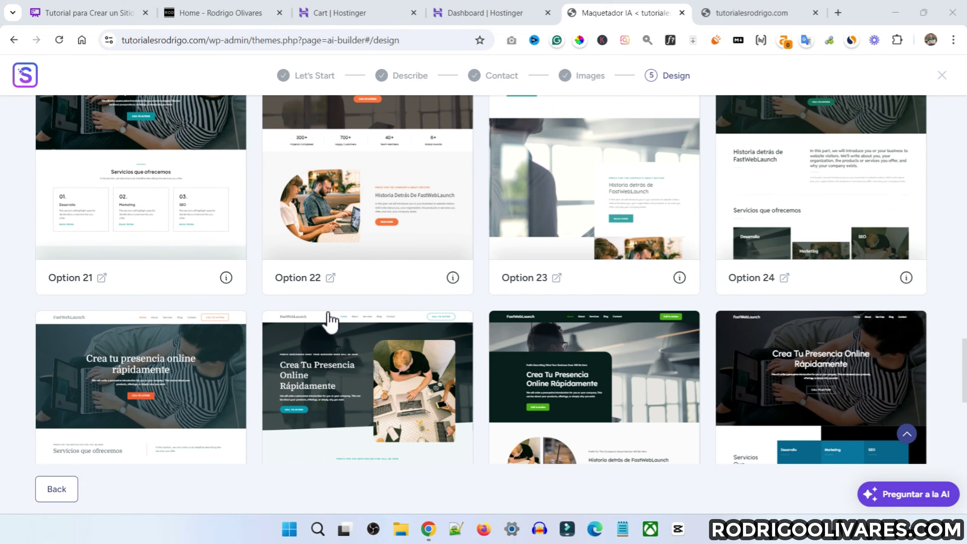
scroll(329, 322, up, 5)
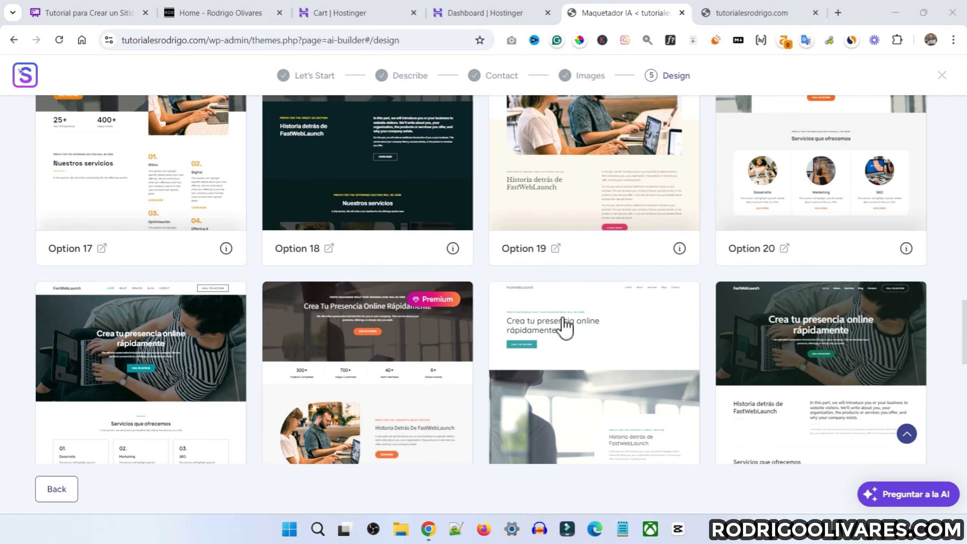
scroll(690, 328, down, 10)
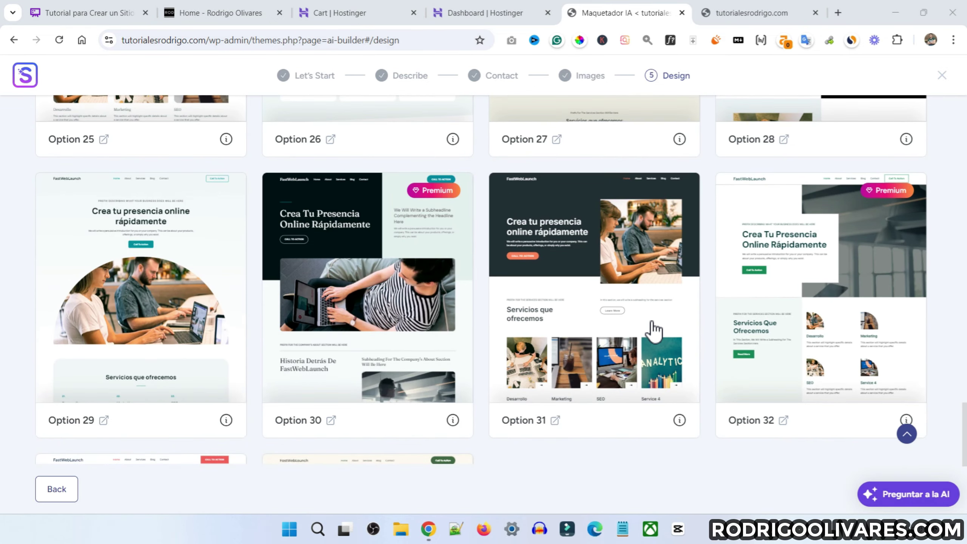
scroll(653, 330, down, 5)
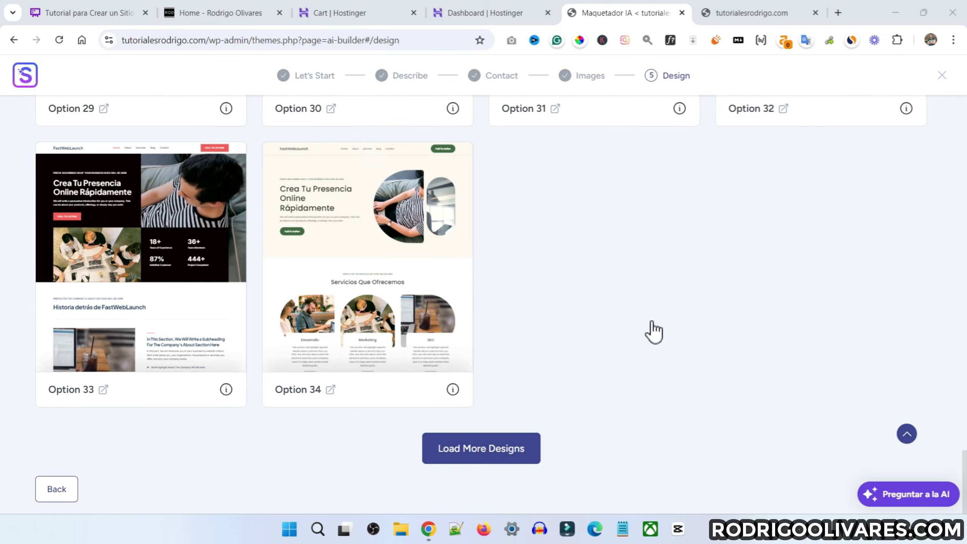
scroll(653, 331, up, 20)
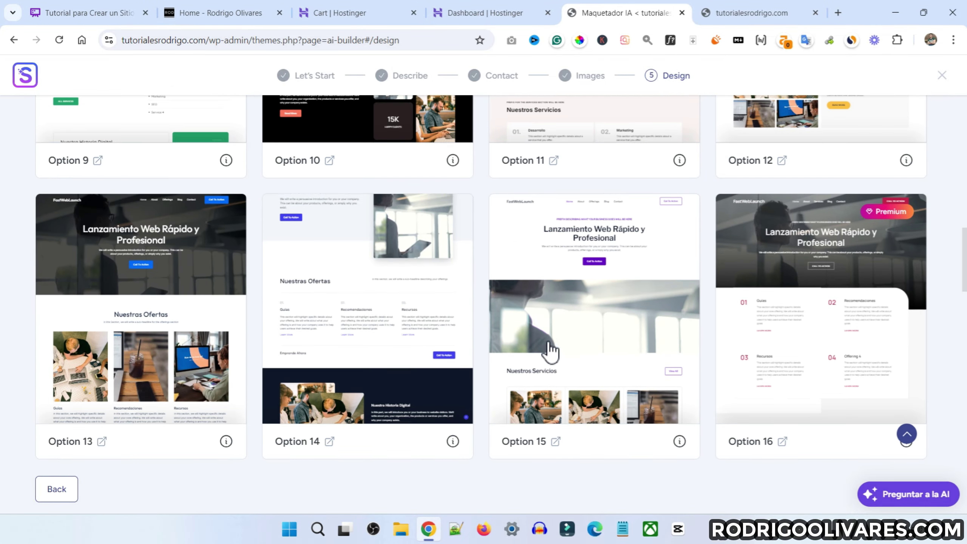
scroll(545, 352, down, 2)
Preview Option 15, compare it with Option 31, then reopen Option 15
click(593, 263)
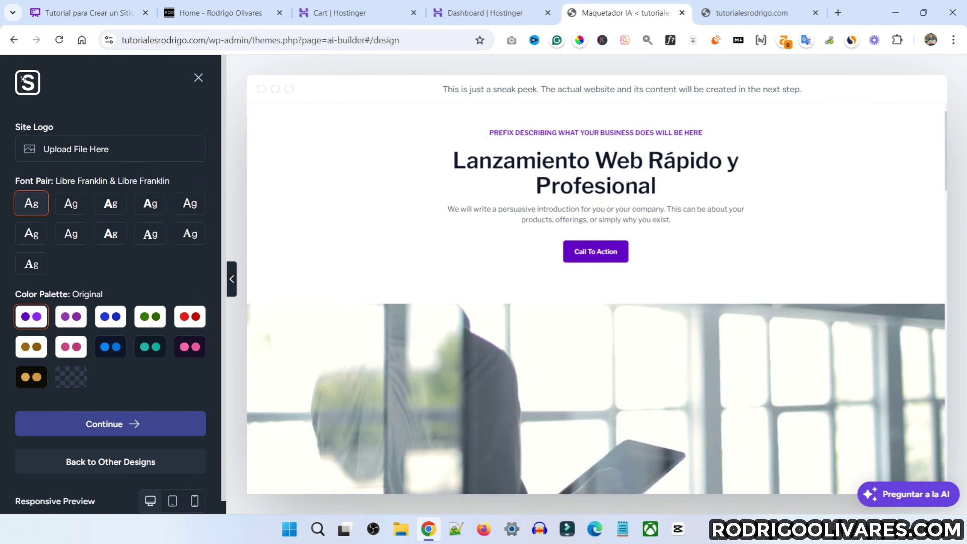
scroll(625, 190, down, 10)
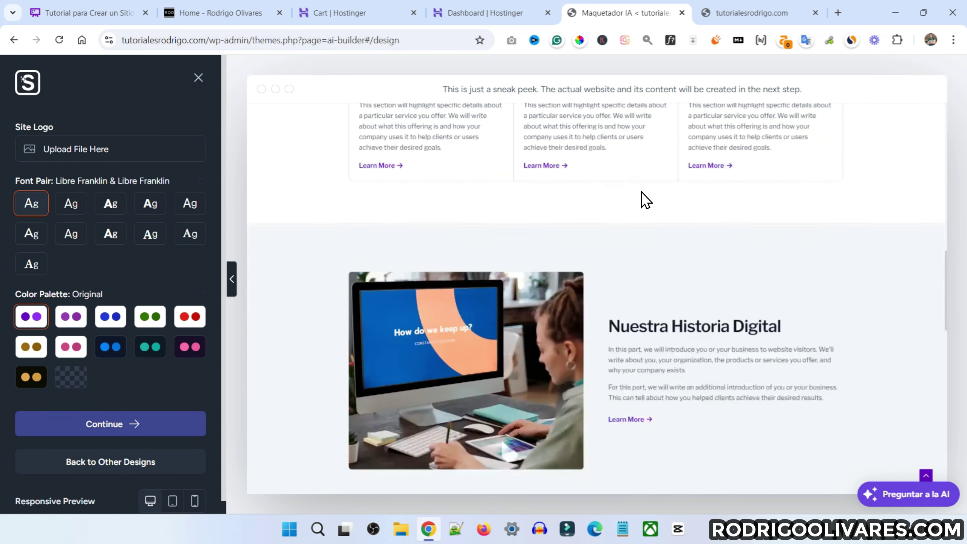
scroll(641, 192, down, 3)
scroll(642, 192, down, 10)
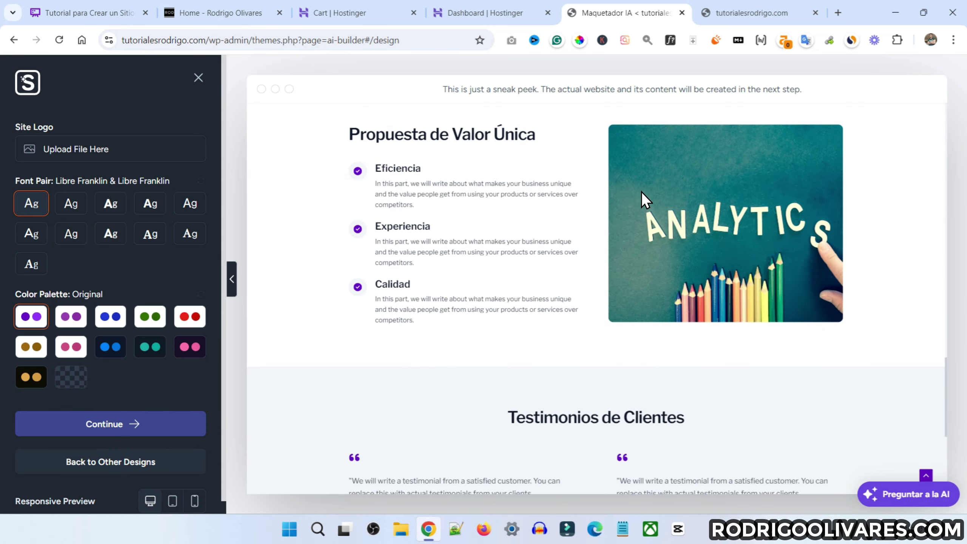
scroll(642, 192, down, 5)
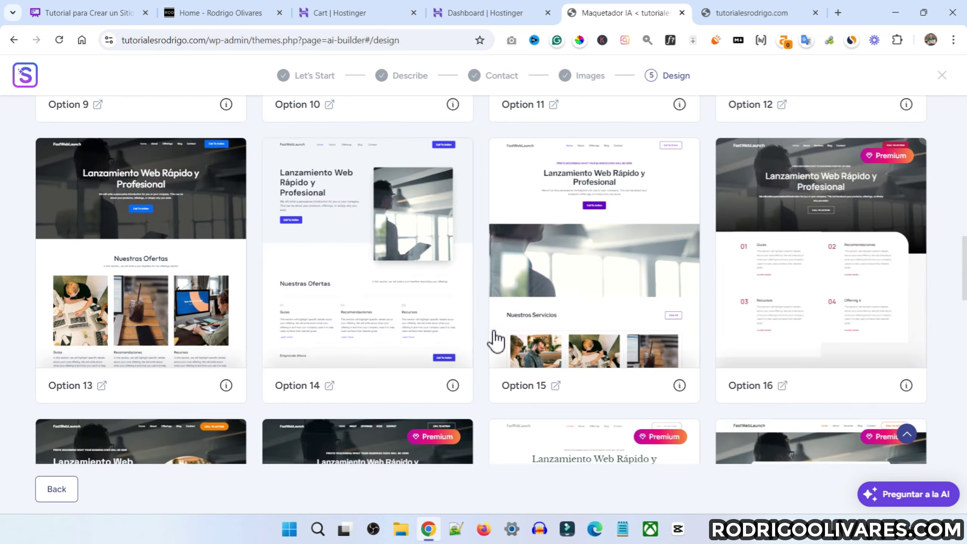
scroll(496, 338, down, 20)
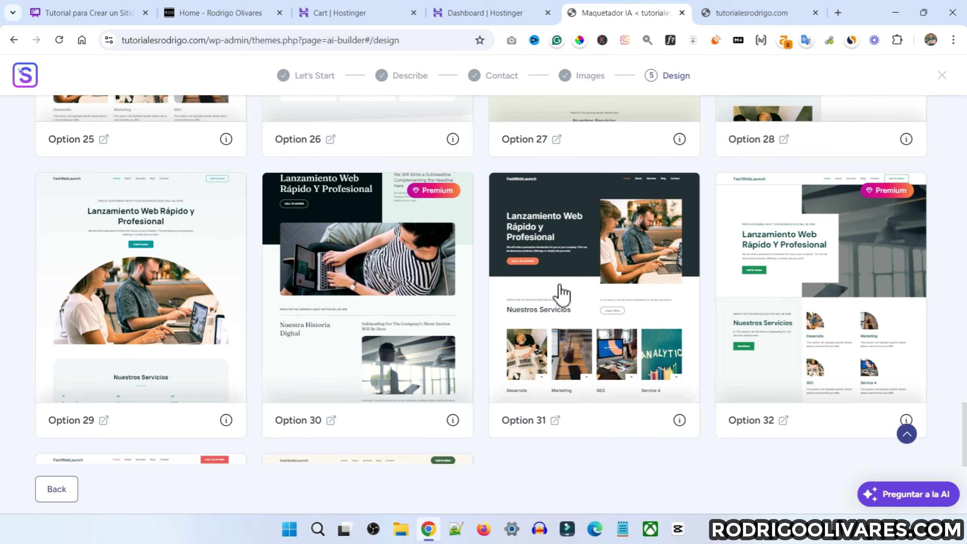
click(584, 247)
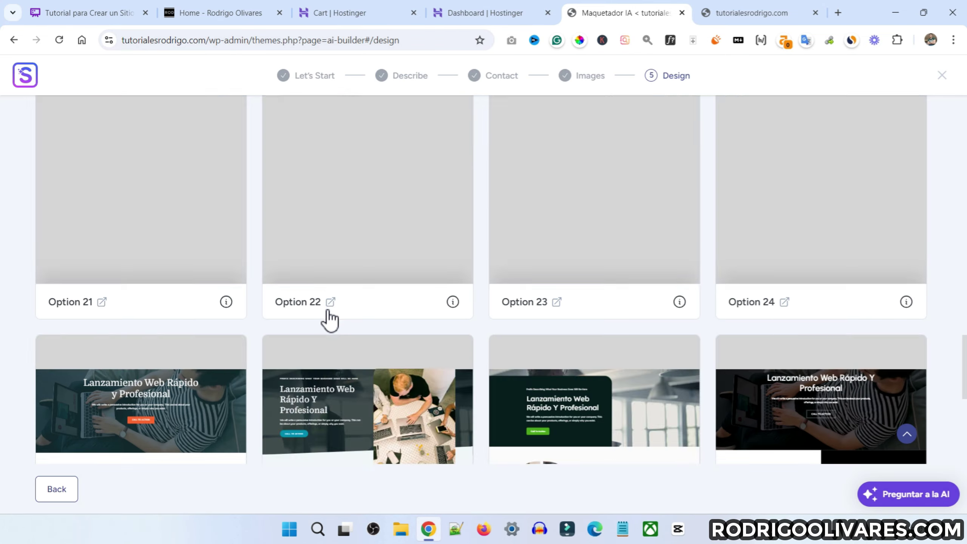
scroll(326, 319, up, 12)
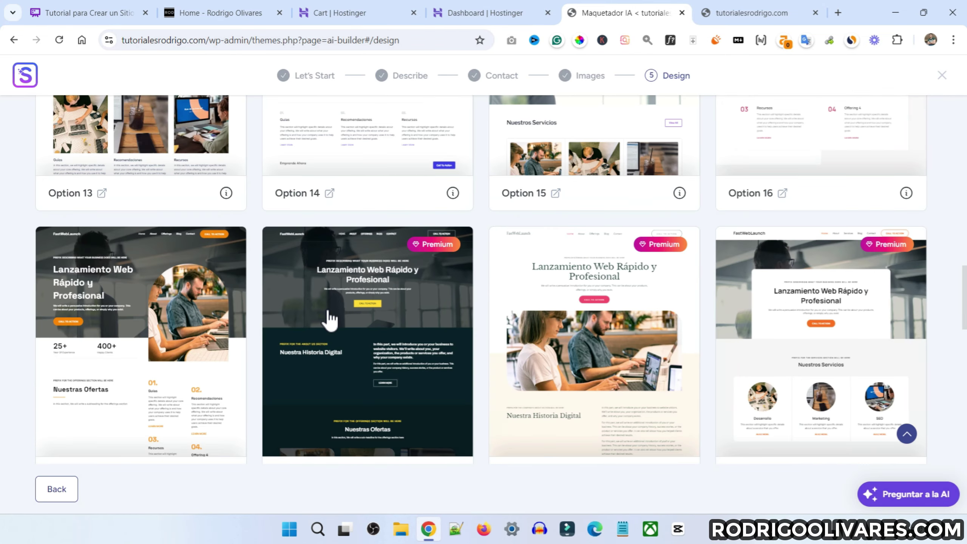
scroll(453, 356, up, 2)
click(586, 309)
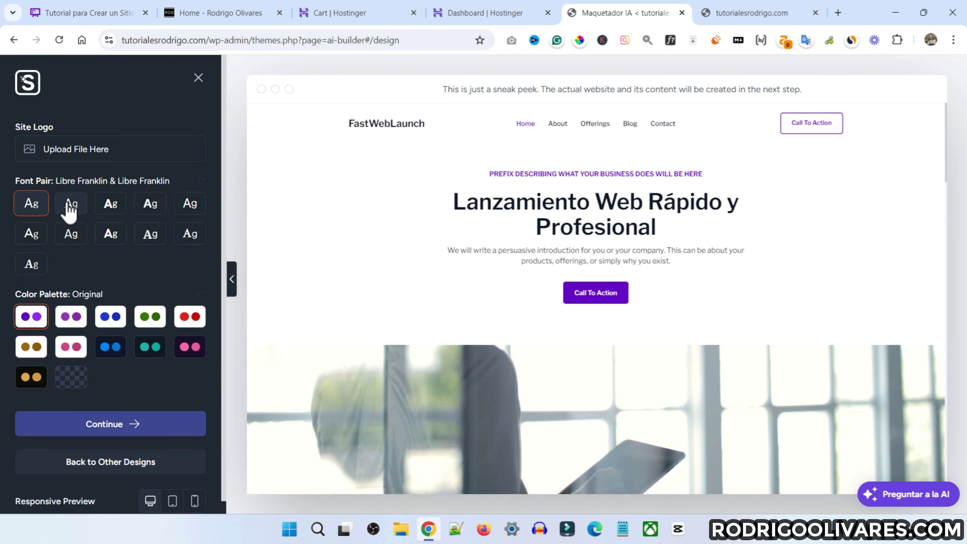
Try font pairs like Plus Jakarta Sans & Manrope and IBM Plex Serif & Inter, ending on Libre Franklin
click(71, 208)
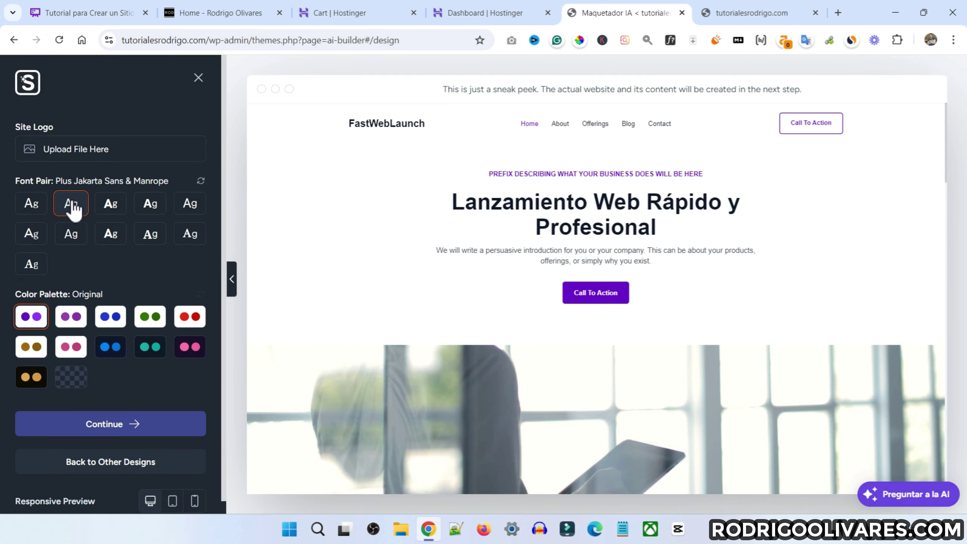
click(114, 207)
click(150, 208)
click(188, 233)
click(147, 238)
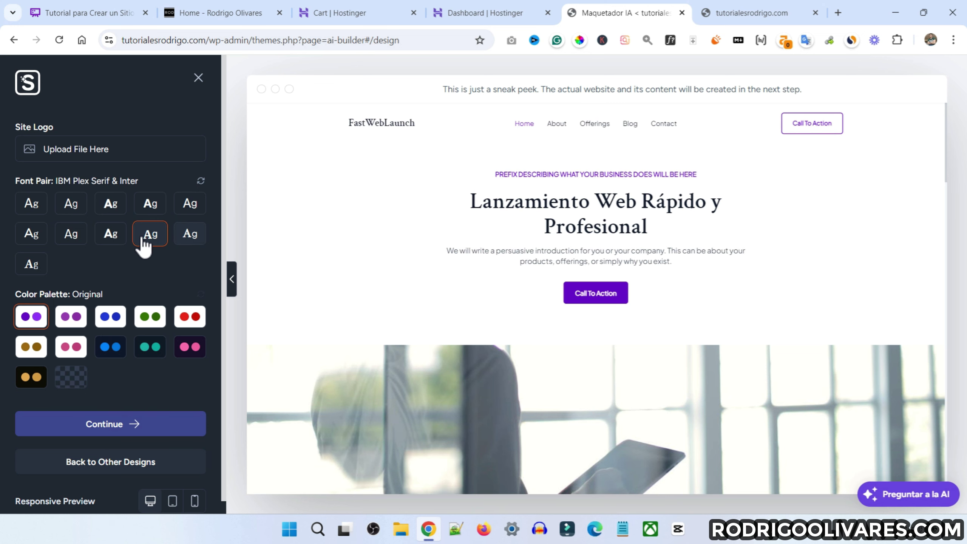
click(31, 264)
click(198, 184)
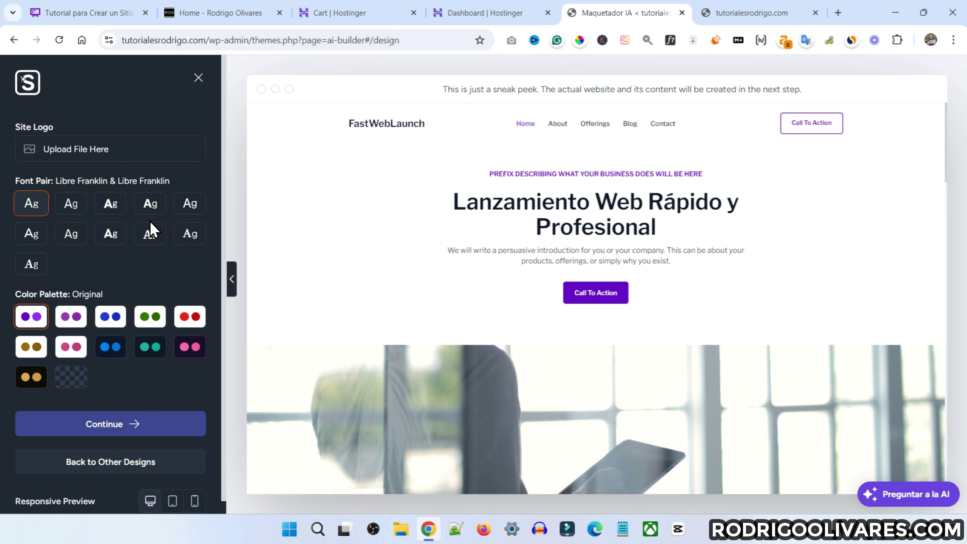
Try colour palettes Styles 1, 7, 8, 9, 10 and 5, then return to Original
click(76, 319)
click(110, 346)
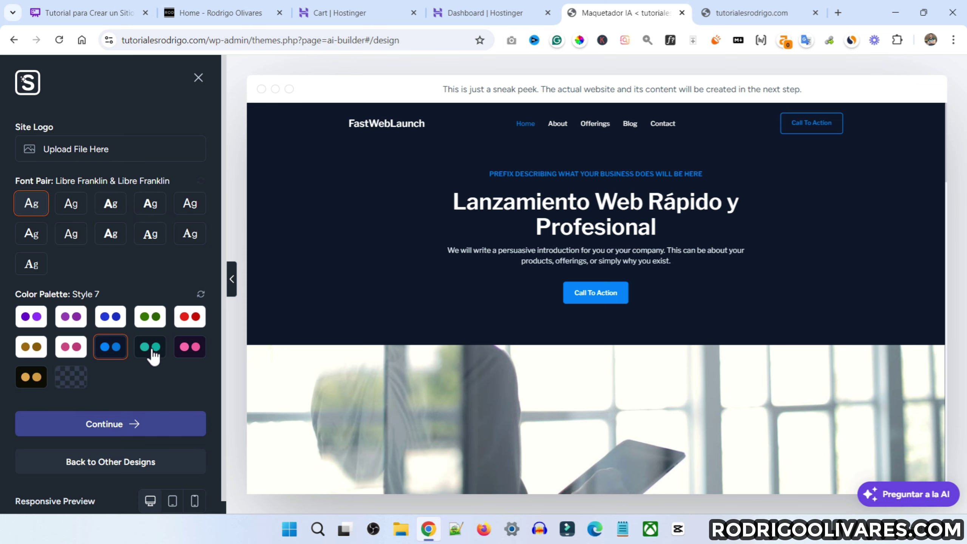
click(152, 351)
click(184, 348)
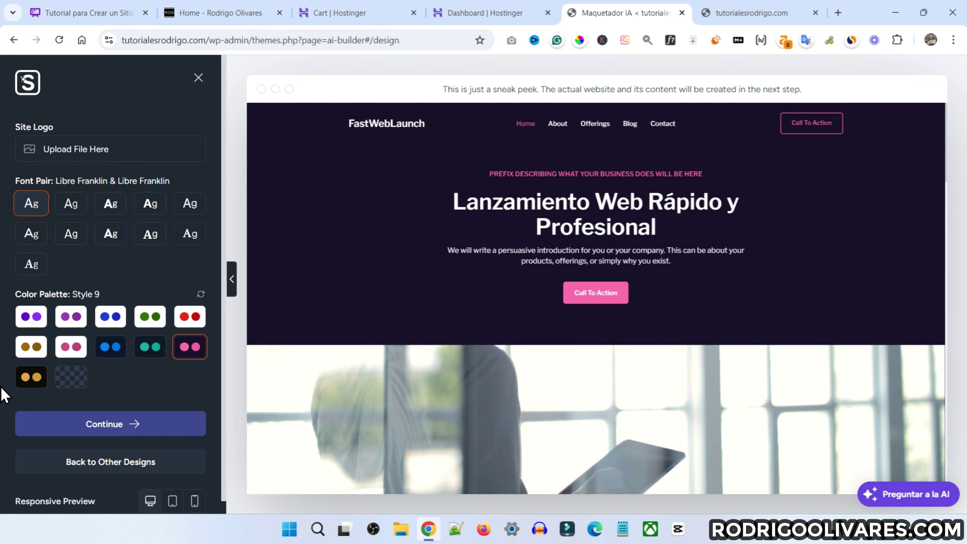
click(35, 382)
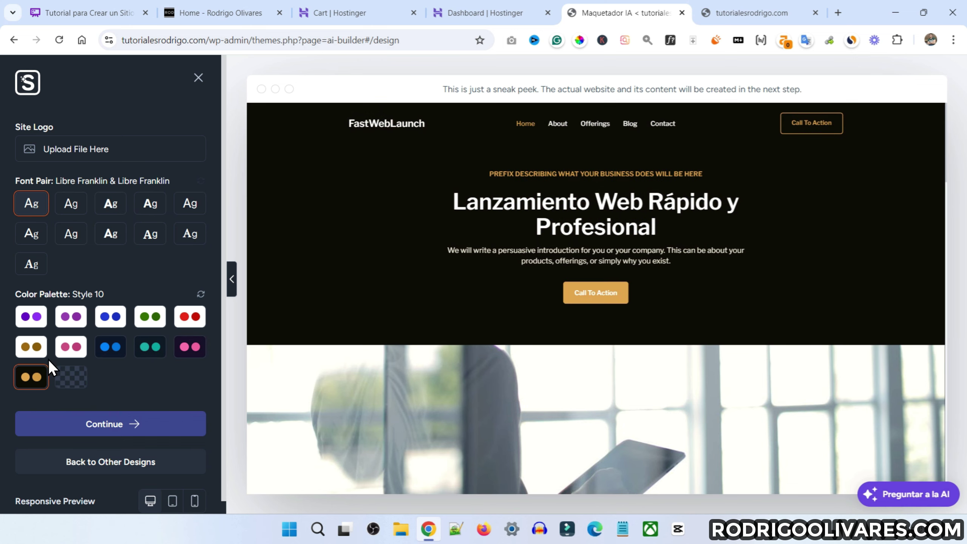
click(39, 350)
click(38, 351)
scroll(149, 430, down, 1)
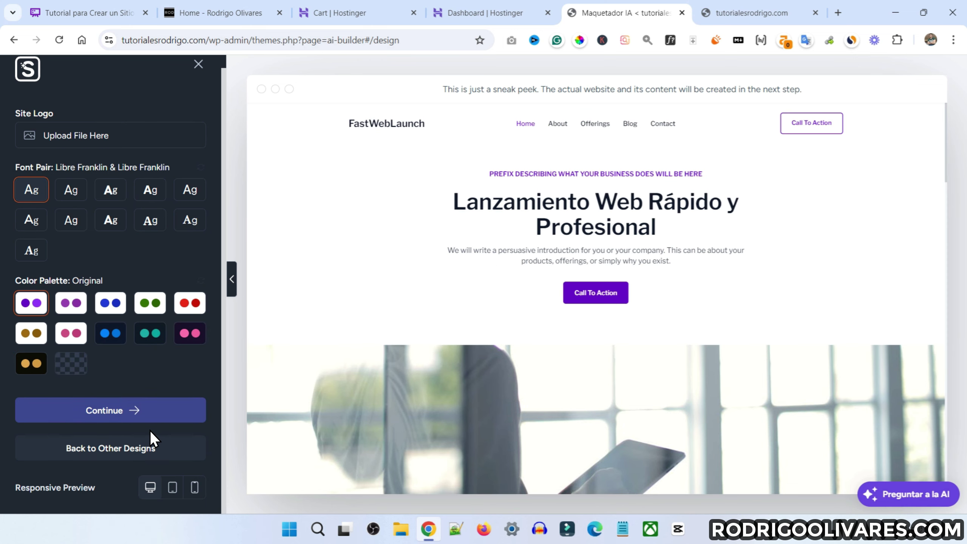
Check the tablet and phone layouts, return to desktop width, and continue
click(170, 488)
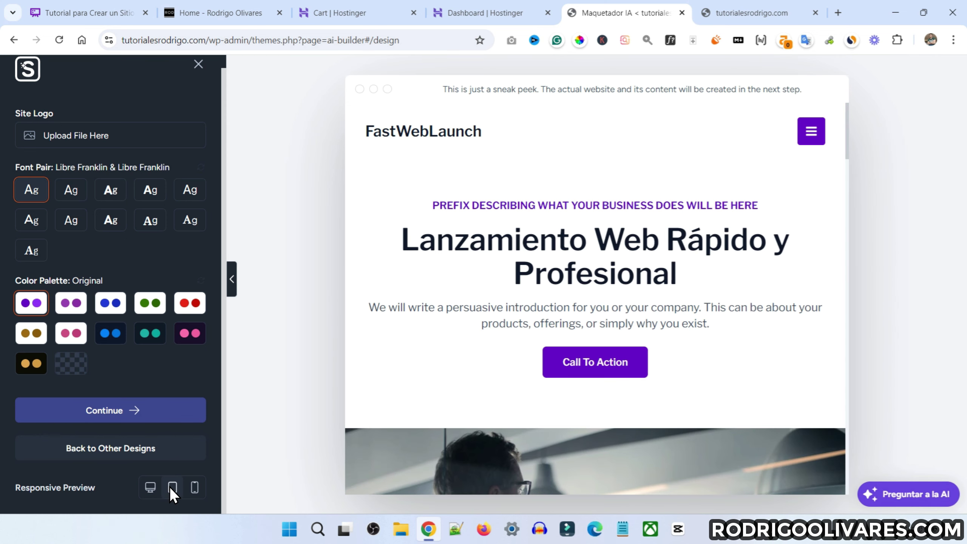
click(193, 488)
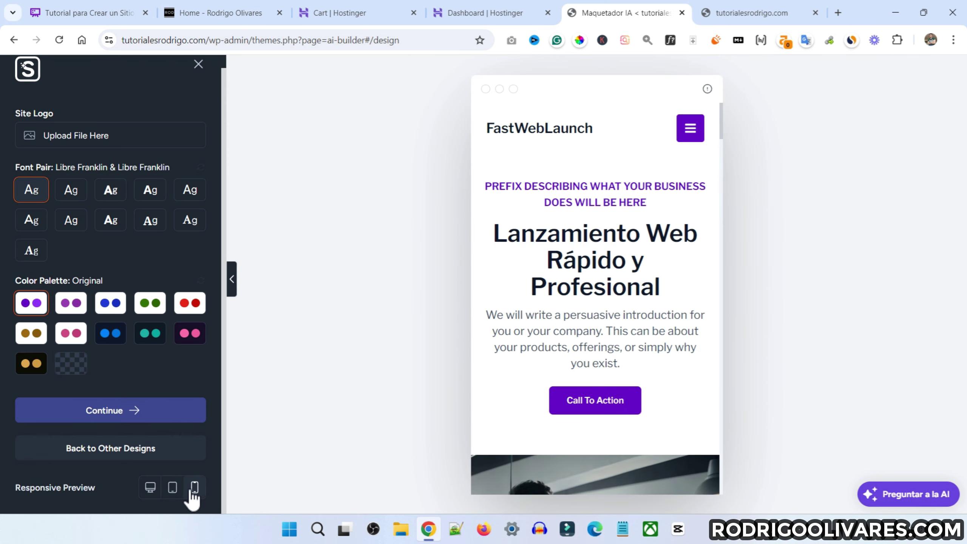
scroll(531, 284, down, 20)
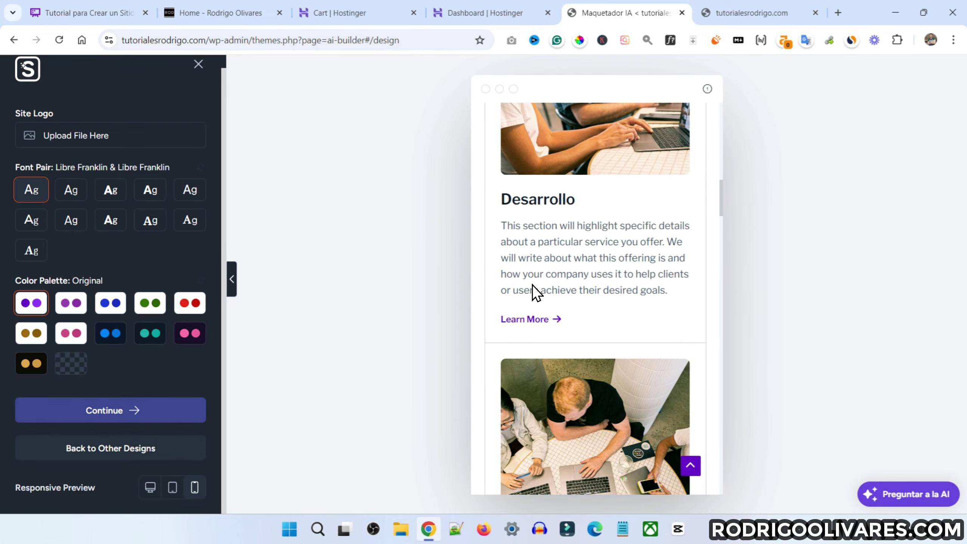
scroll(532, 284, up, 20)
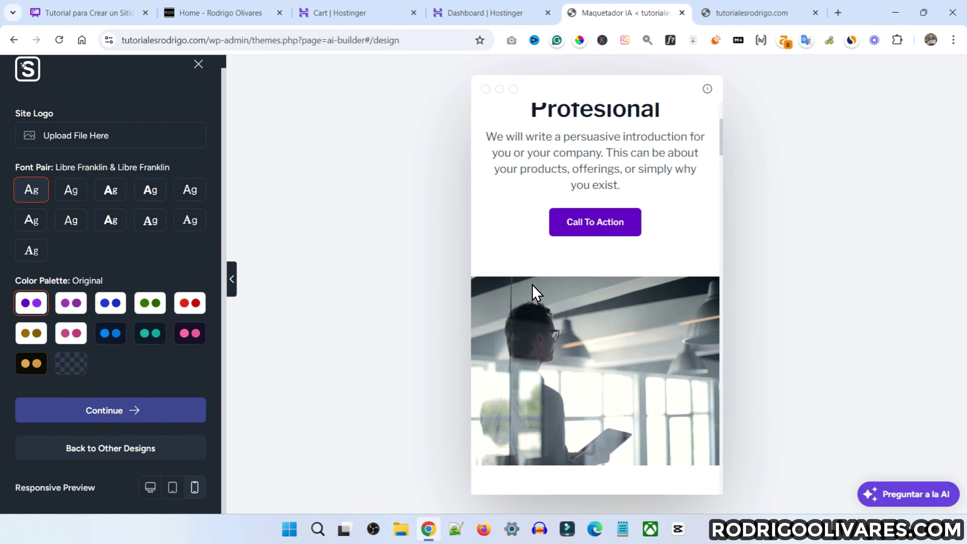
click(151, 487)
scroll(470, 326, down, 15)
scroll(469, 326, up, 15)
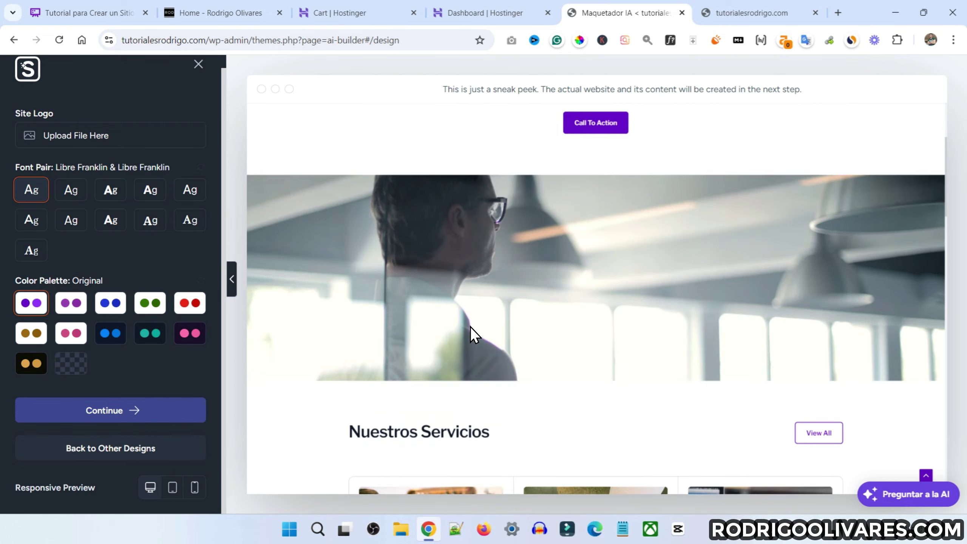
click(172, 487)
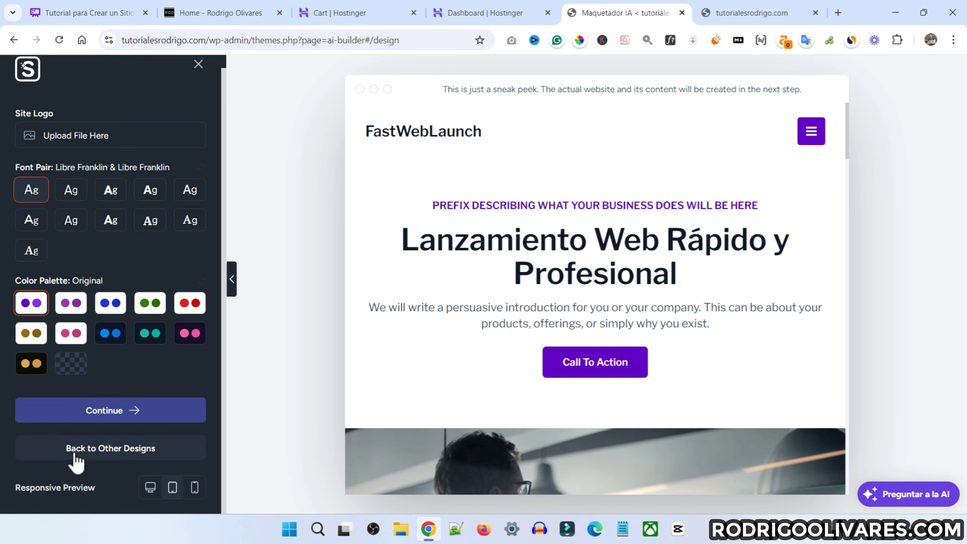
click(152, 487)
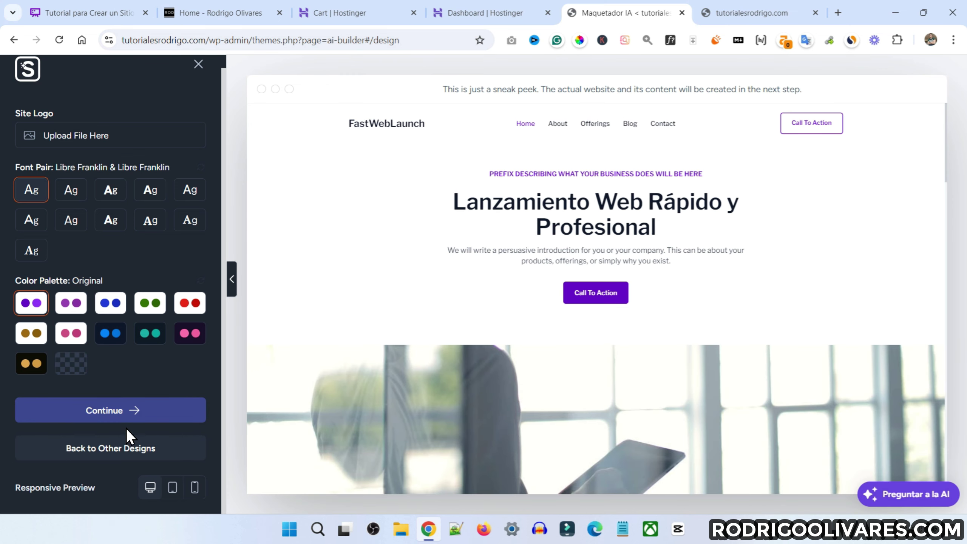
click(139, 410)
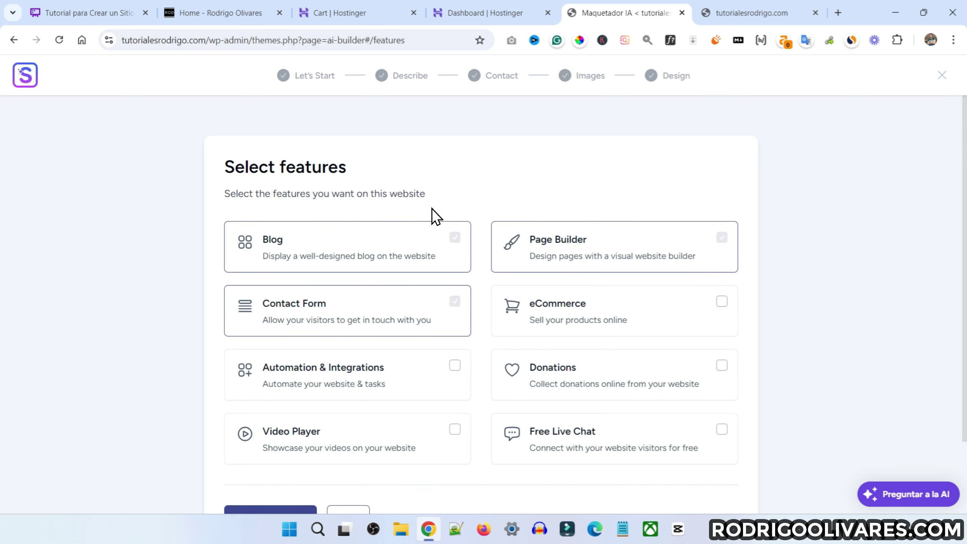
Build the site with Blog, Page Builder and Contact Form, then view the live homepage
scroll(427, 198, down, 2)
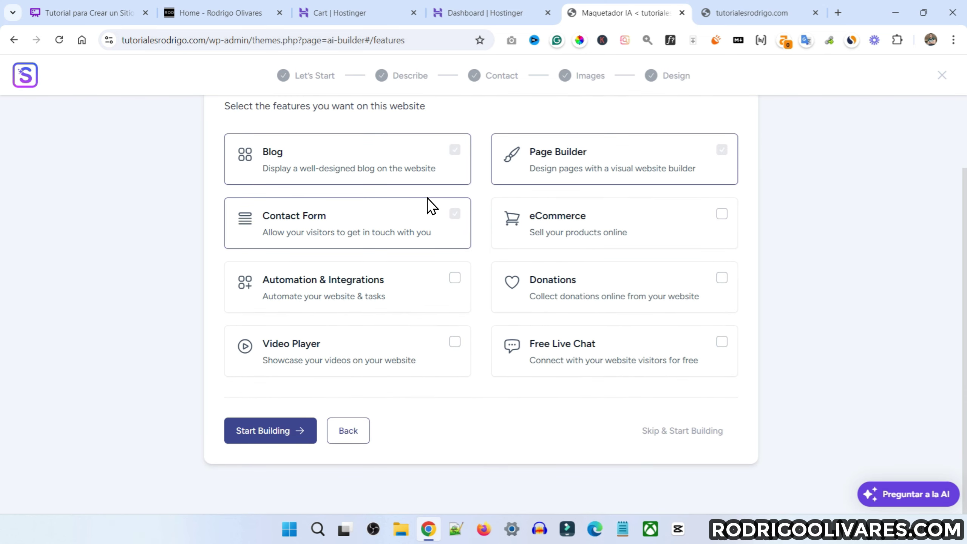
scroll(429, 205, up, 2)
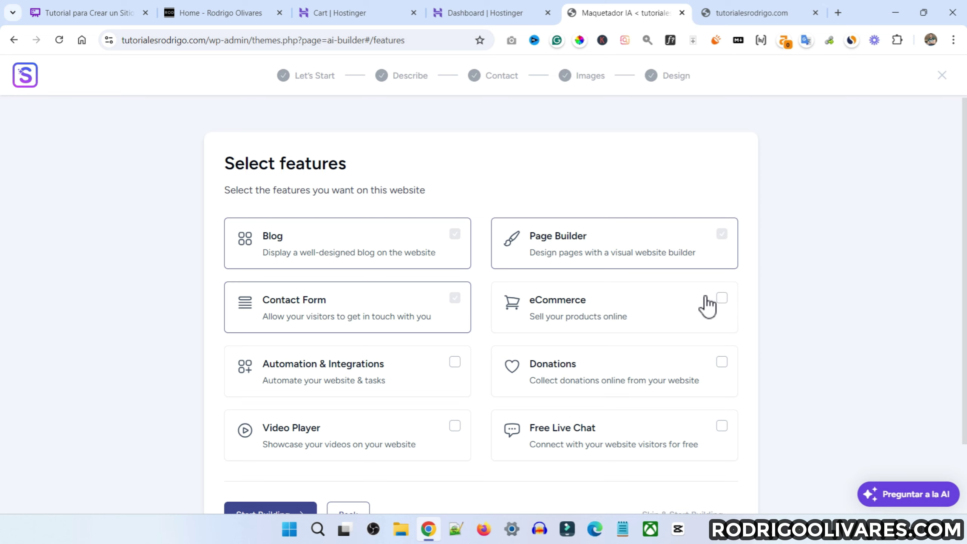
scroll(654, 363, down, 2)
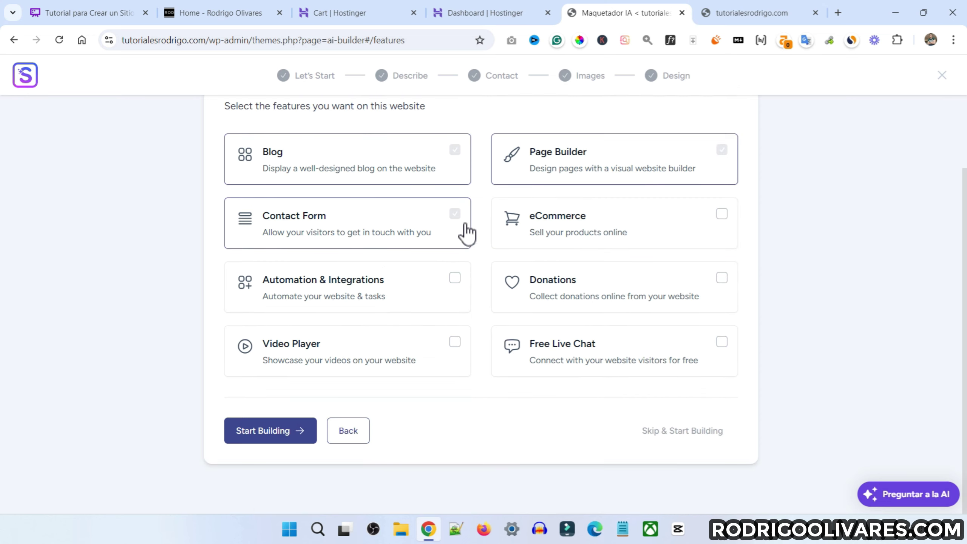
scroll(317, 271, up, 2)
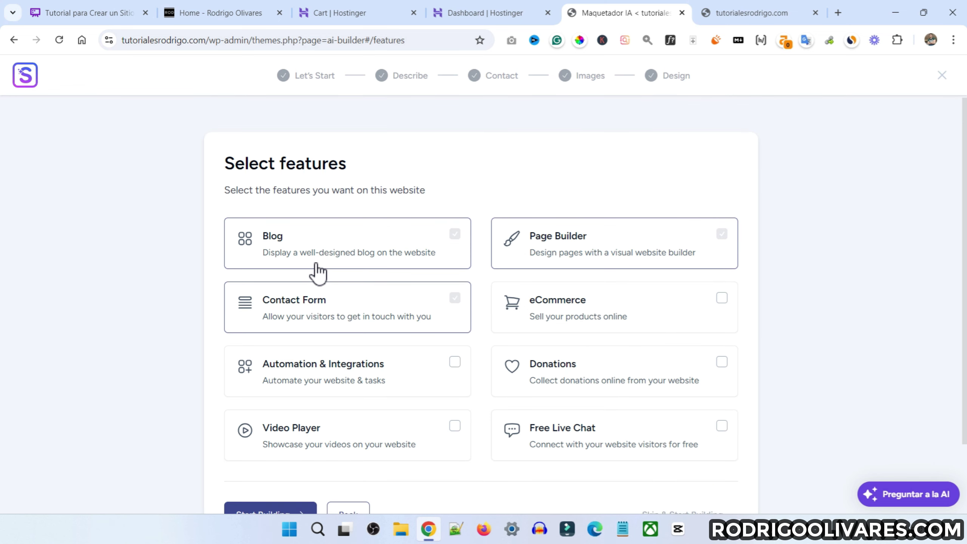
scroll(630, 194, down, 2)
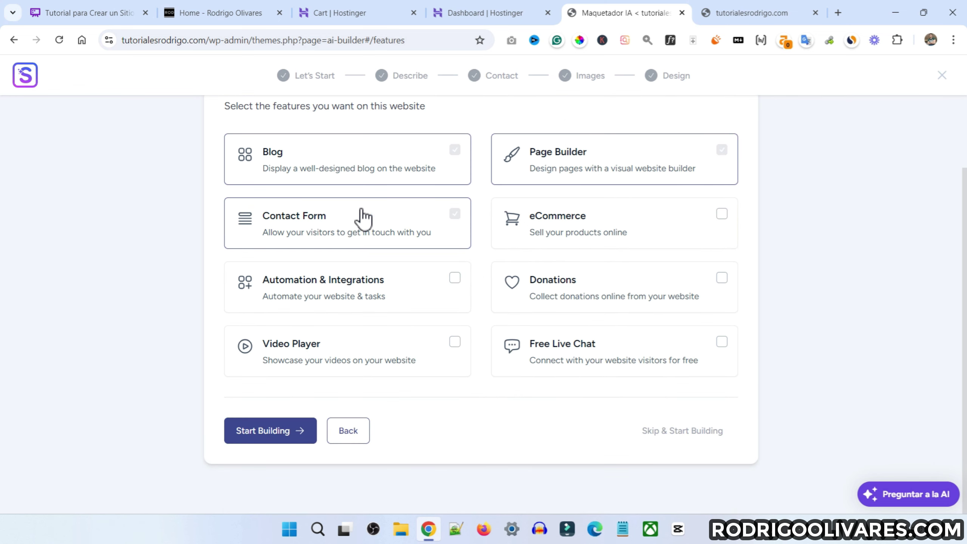
click(278, 440)
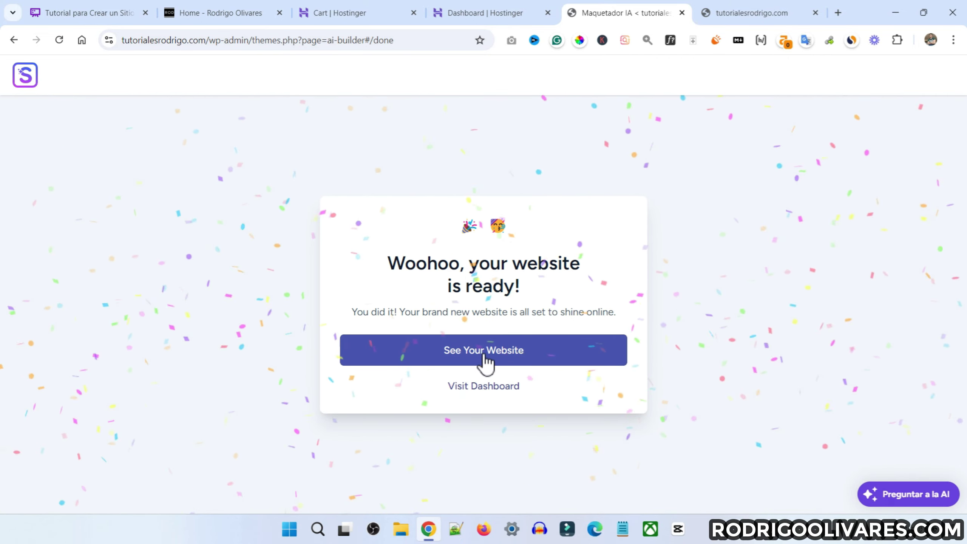
click(568, 360)
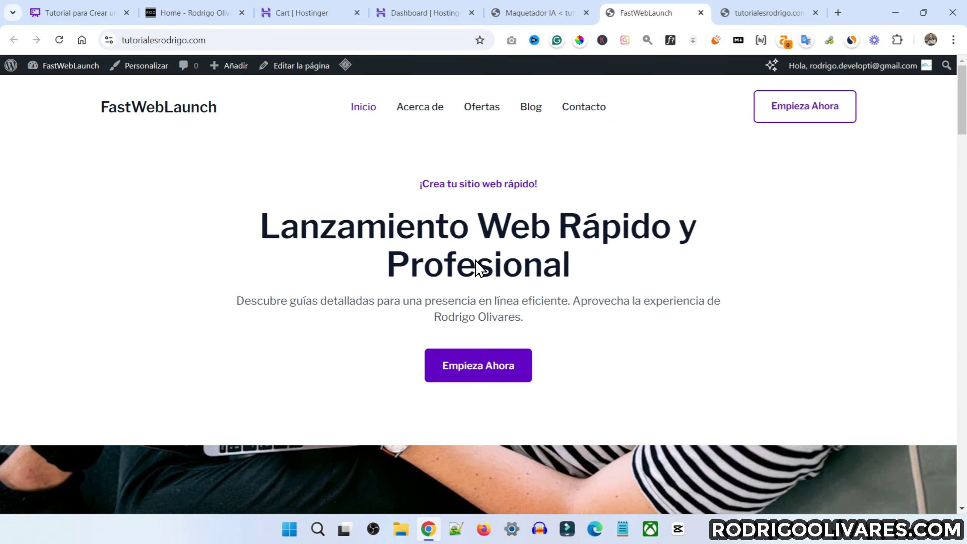
scroll(476, 260, down, 3)
scroll(475, 261, up, 3)
scroll(476, 260, down, 5)
scroll(476, 260, down, 5)
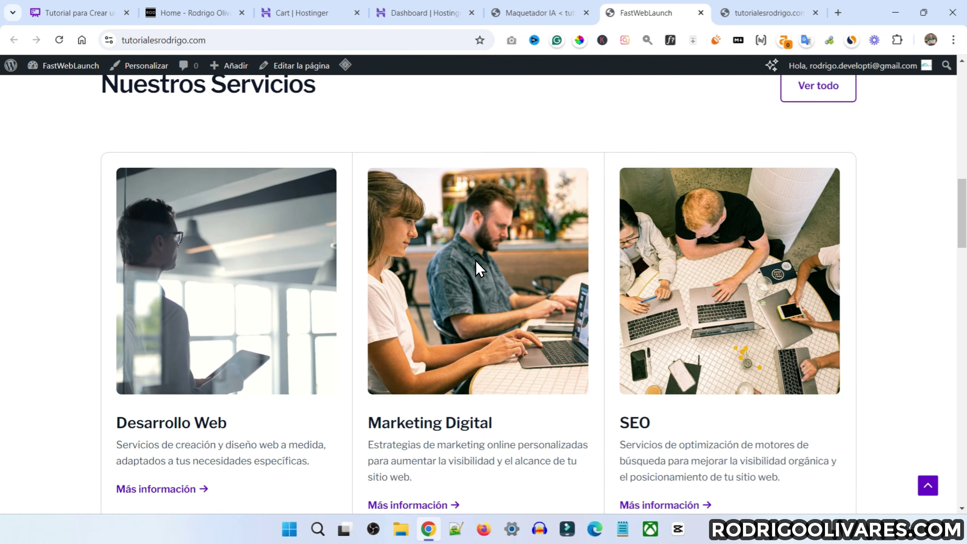
scroll(476, 261, down, 2)
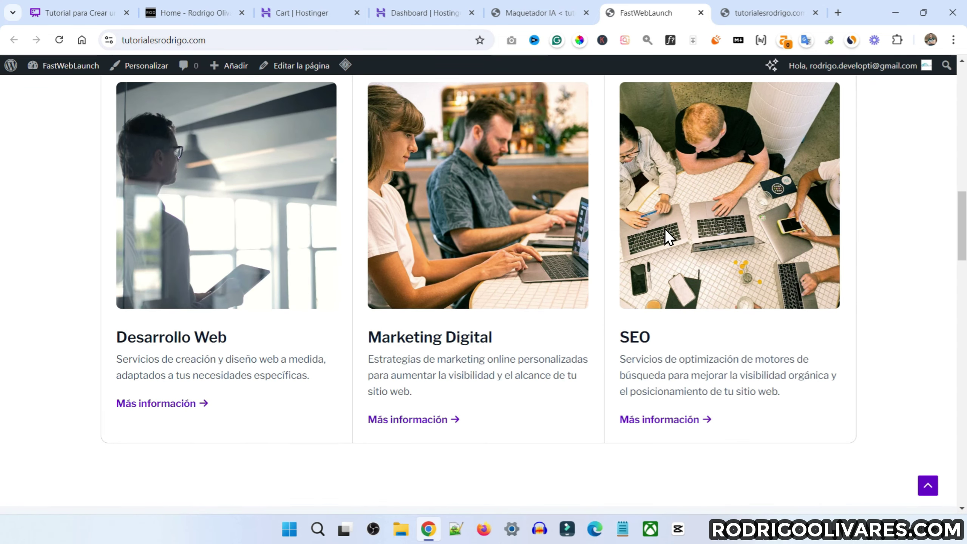
scroll(690, 358, down, 2)
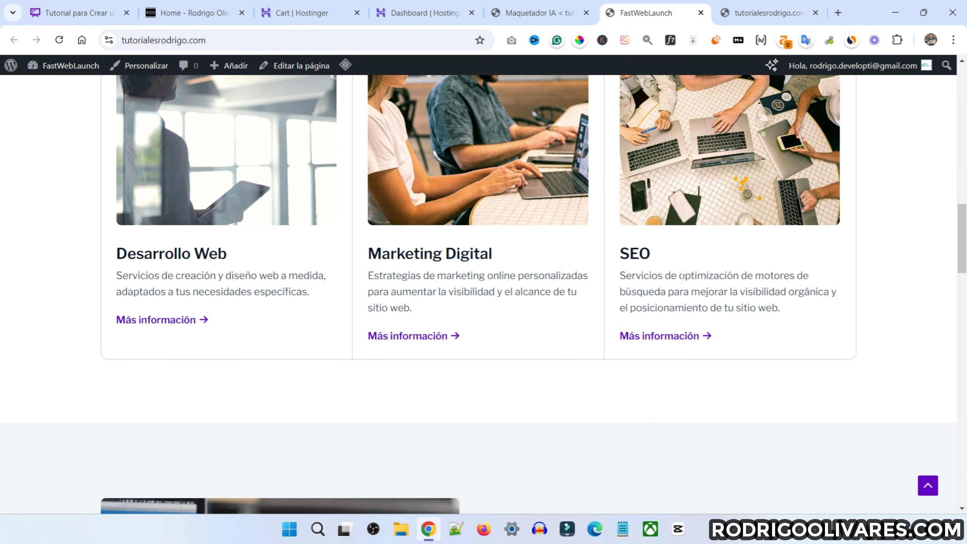
scroll(560, 325, up, 2)
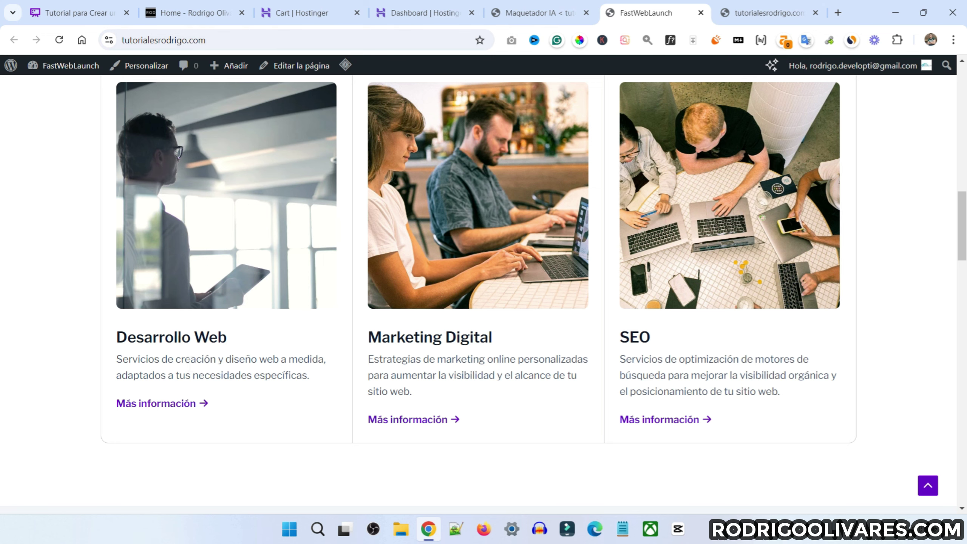
scroll(572, 334, down, 12)
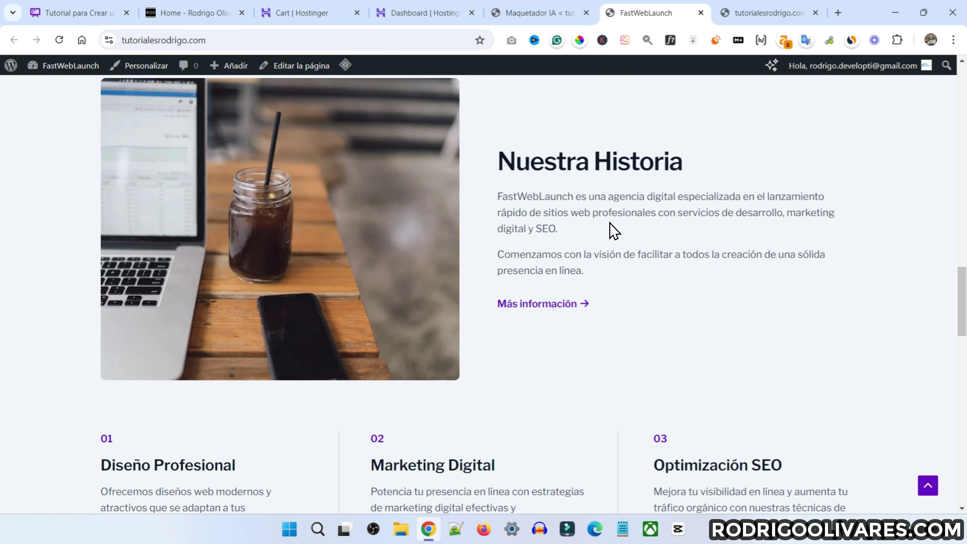
scroll(537, 245, down, 6)
scroll(126, 169, down, 6)
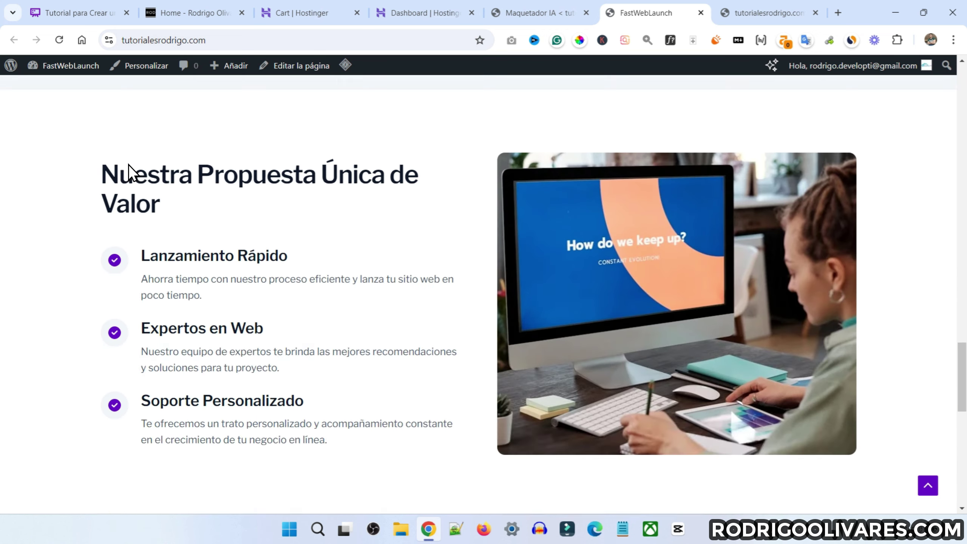
scroll(330, 286, up, 2)
scroll(201, 198, down, 4)
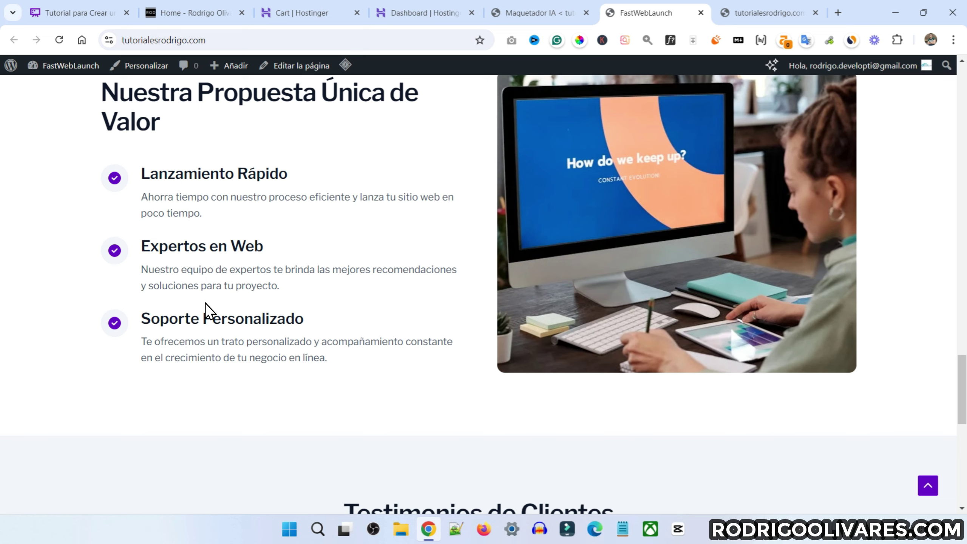
scroll(313, 304, down, 8)
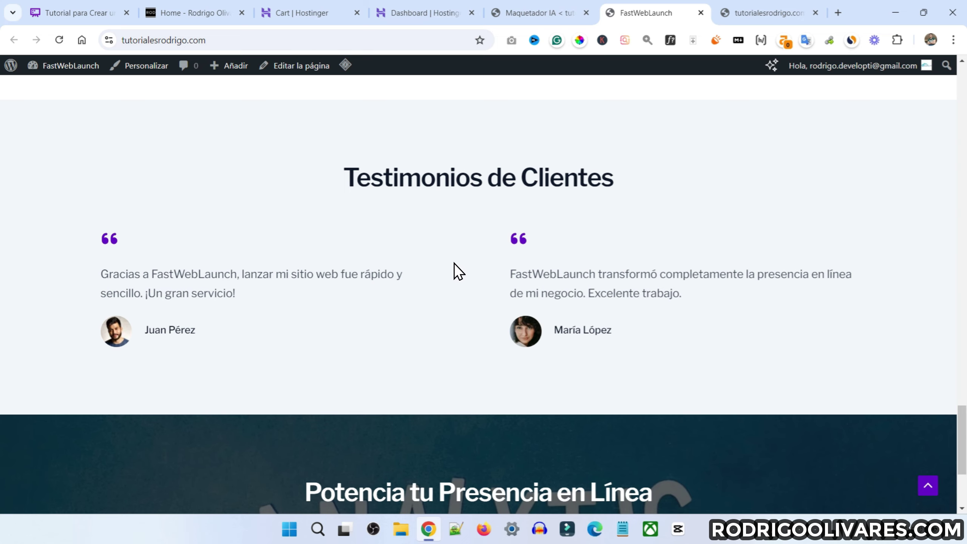
scroll(464, 304, down, 5)
Open the contact page and check its phone, email and YouTube channel link
click(480, 388)
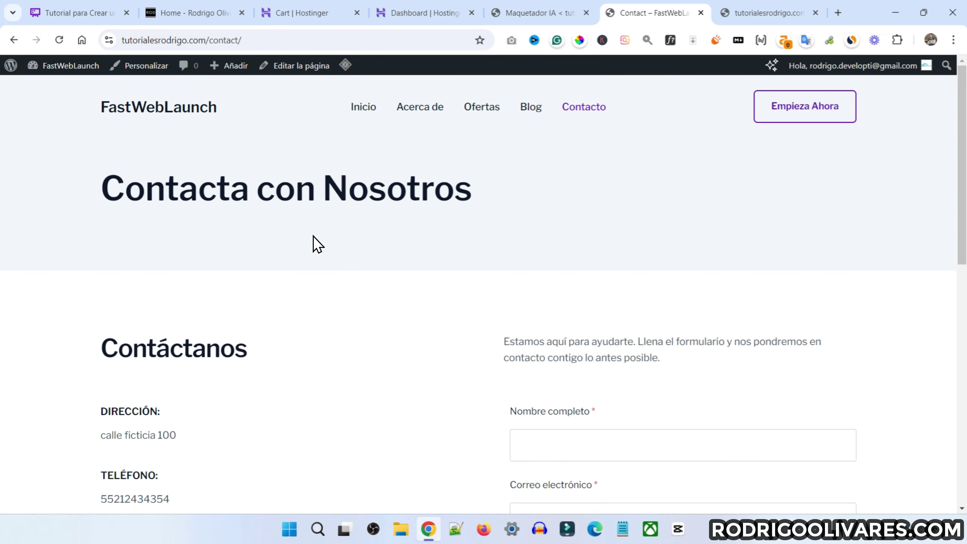
scroll(283, 270, down, 6)
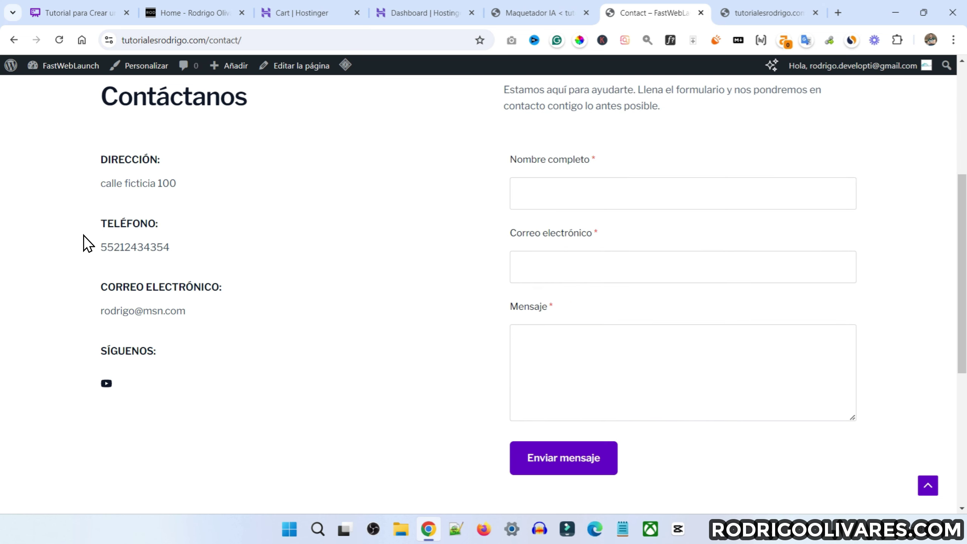
drag(102, 246, 325, 298)
click(133, 160)
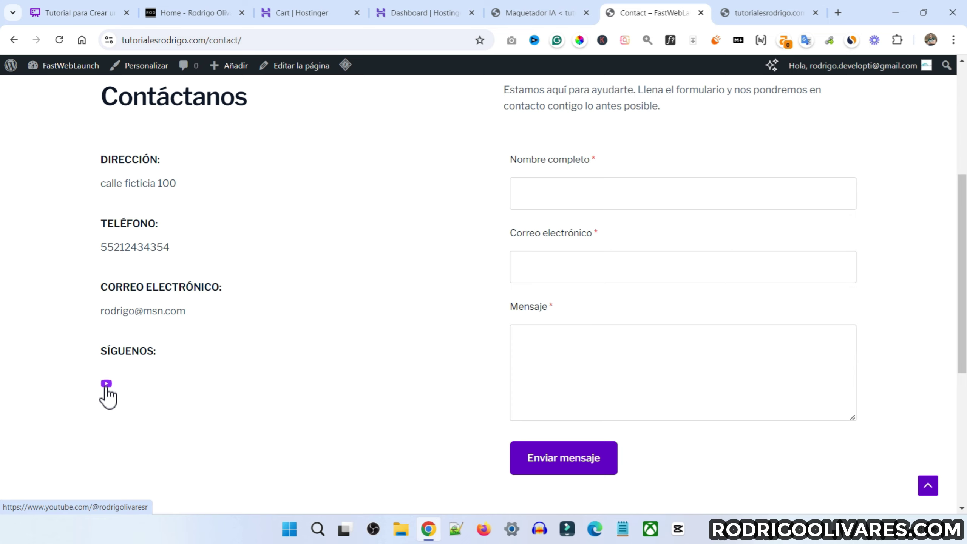
ctrl+click(106, 384)
scroll(455, 341, down, 2)
scroll(475, 294, up, 2)
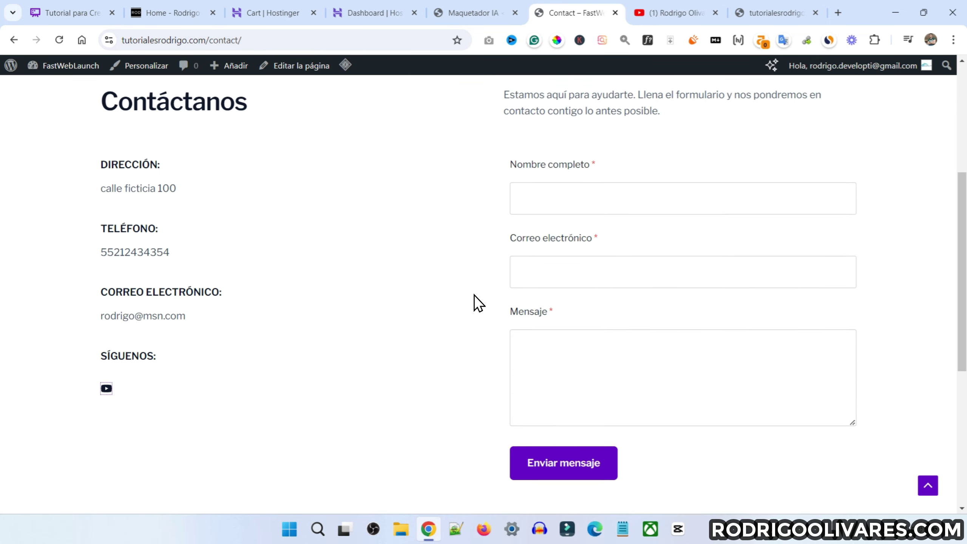
Autofill the name and e-mail, submit the test message, and open Acerca de
click(579, 194)
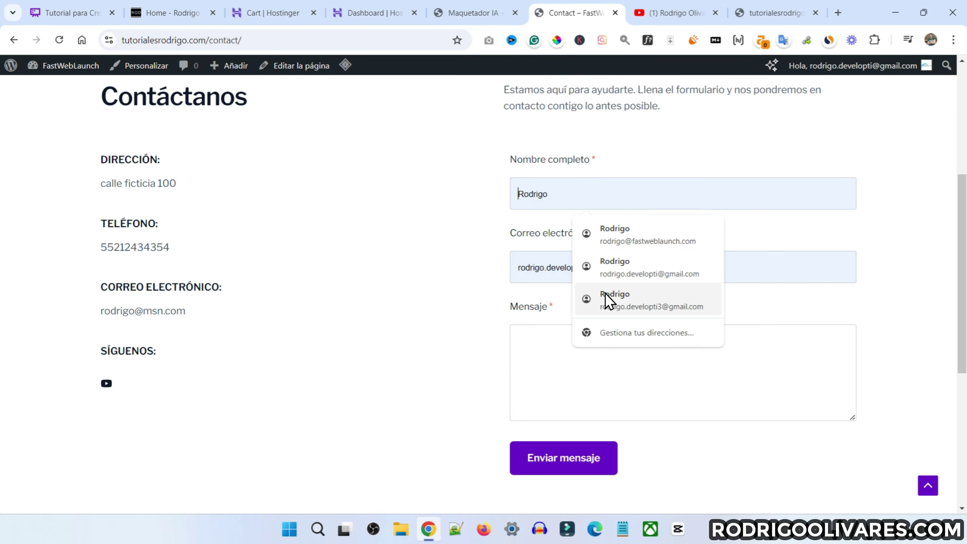
click(630, 238)
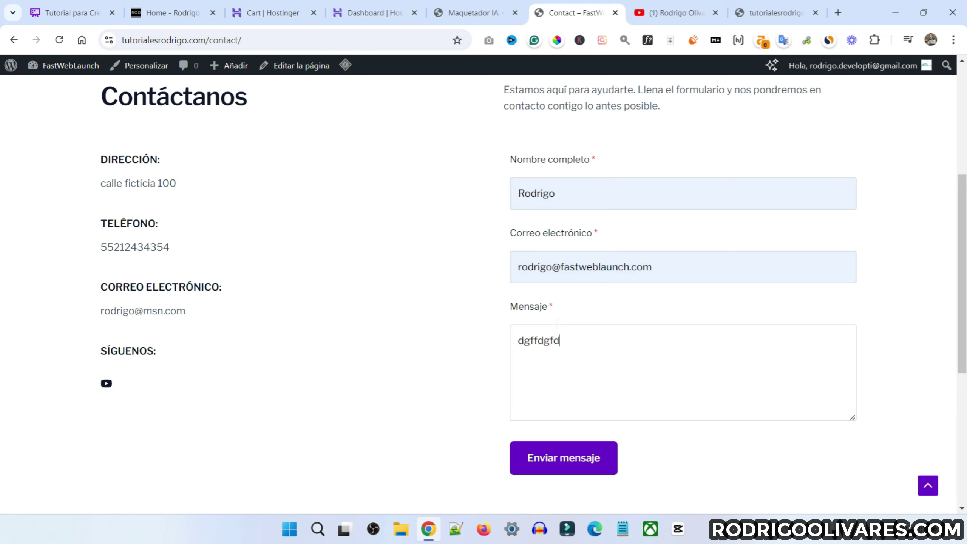
scroll(619, 355, down, 3)
click(574, 301)
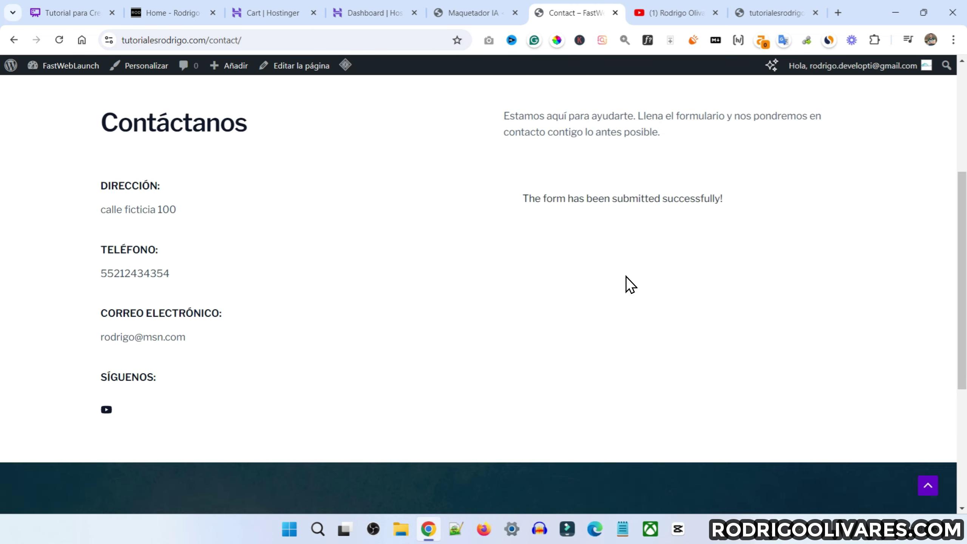
scroll(628, 305, up, 3)
scroll(404, 126, up, 2)
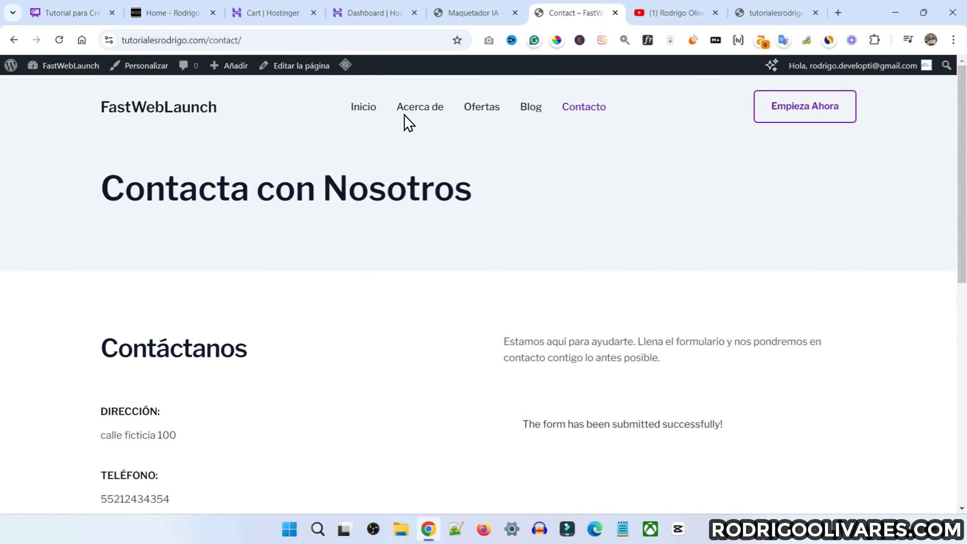
click(413, 110)
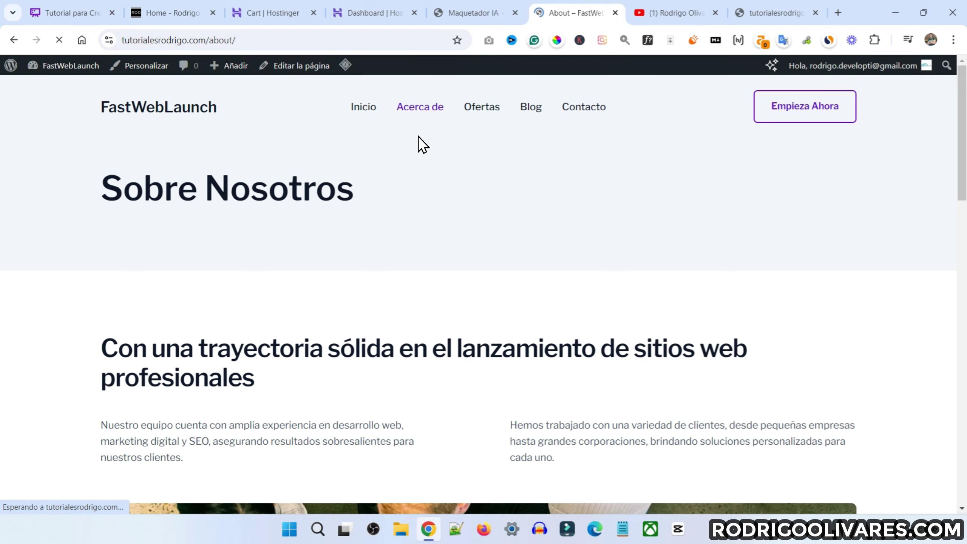
scroll(430, 198, down, 5)
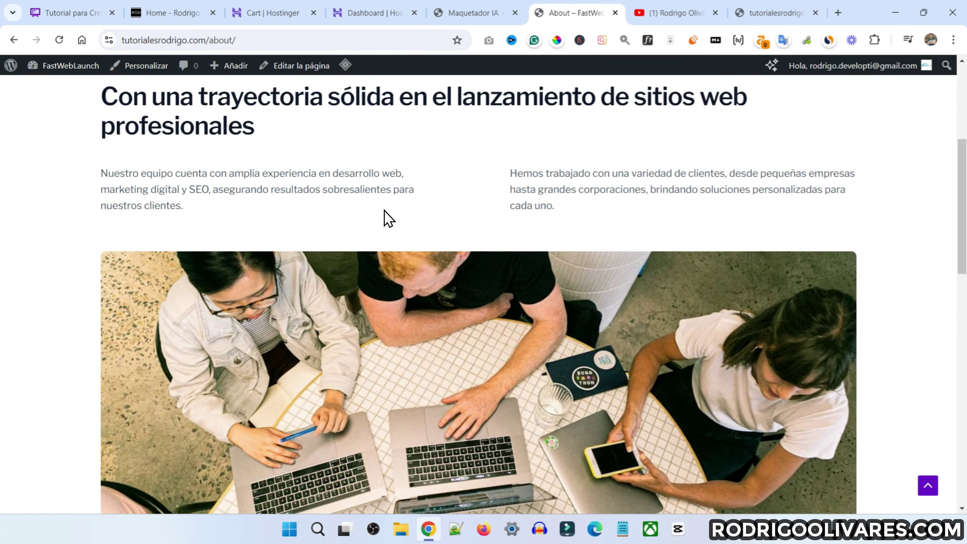
scroll(375, 215, down, 6)
scroll(373, 211, down, 5)
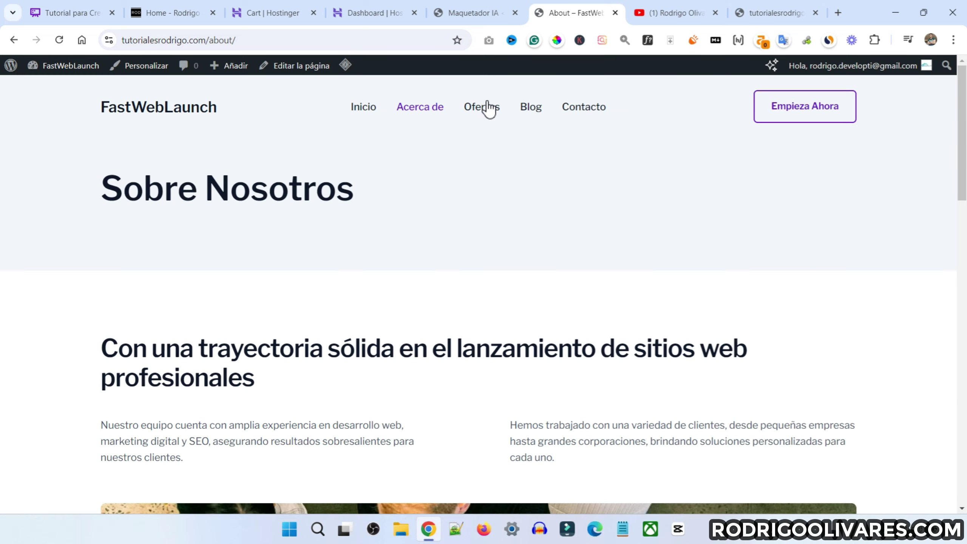
key(Home)
click(481, 106)
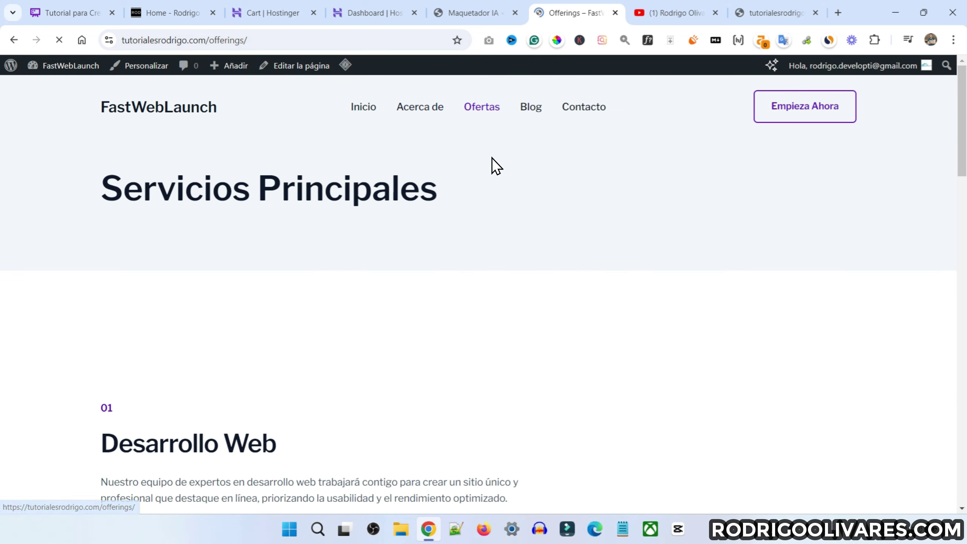
Scroll through the Ofertas services list and jump back to the top
scroll(410, 168, down, 3)
scroll(222, 184, up, 3)
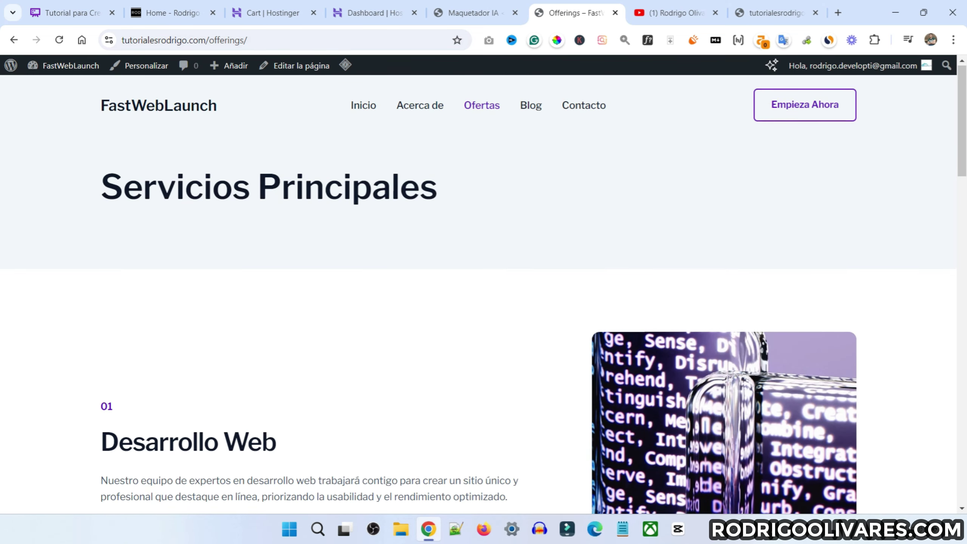
scroll(216, 227, down, 10)
scroll(160, 293, down, 15)
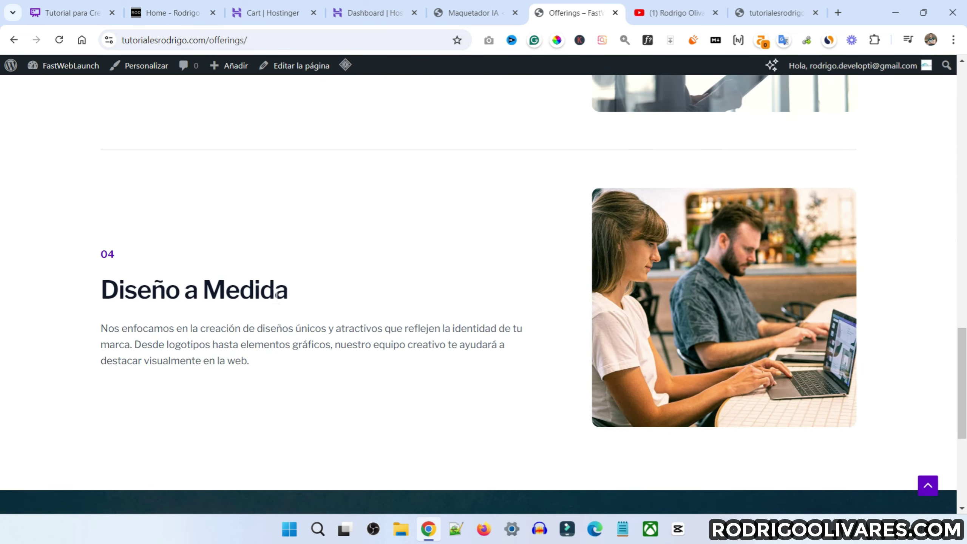
scroll(277, 296, down, 4)
key(Home)
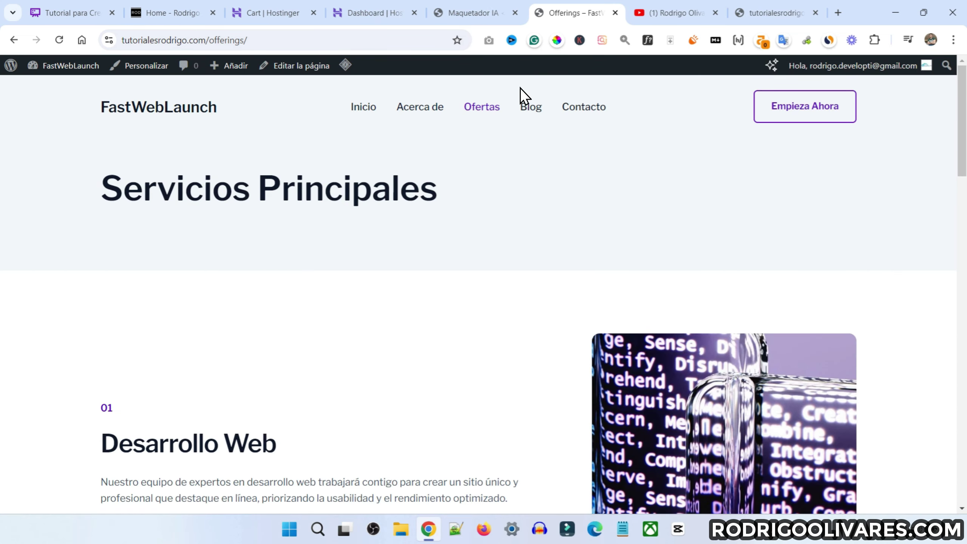
Open the Nuestro Blog page with its three sample post cards
click(530, 108)
key(alt+Left)
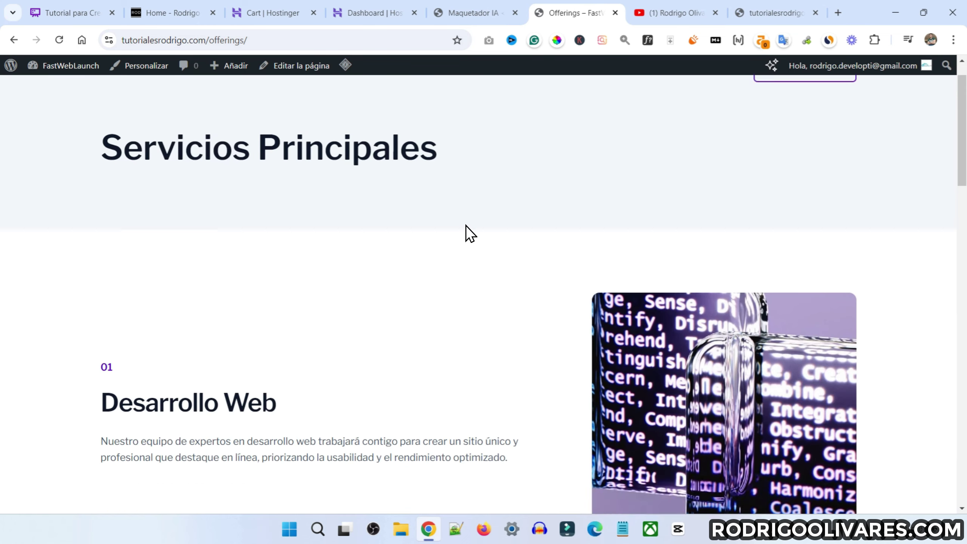
click(532, 108)
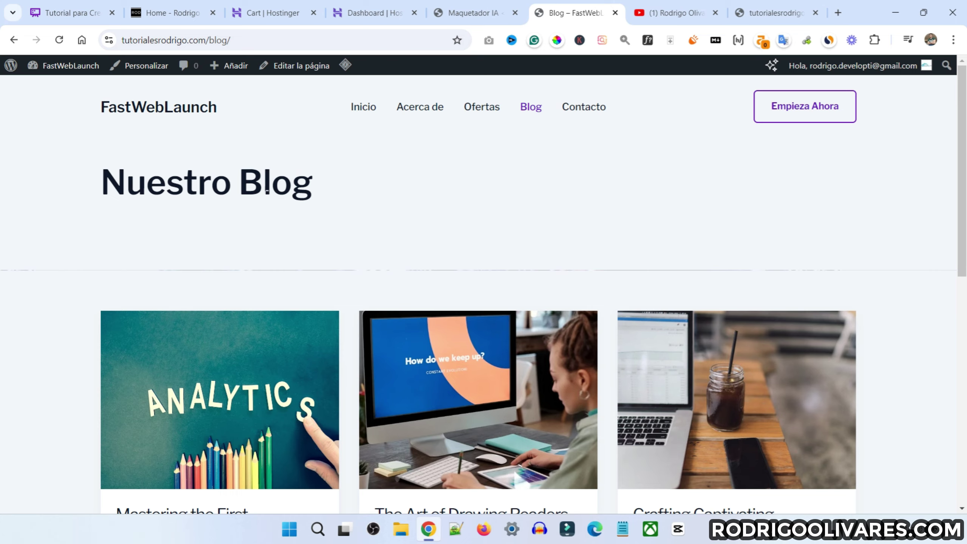
scroll(308, 227, down, 5)
Scroll through the blog, then return to the home page and scroll through it
scroll(307, 228, up, 5)
scroll(259, 198, down, 3)
scroll(259, 198, down, 4)
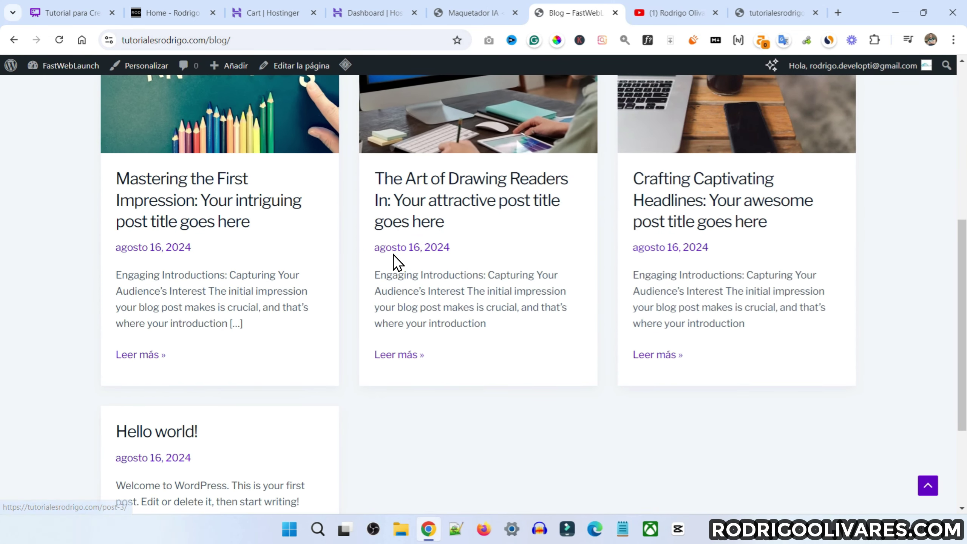
scroll(282, 235, up, 2)
scroll(708, 227, up, 2)
scroll(654, 185, down, 2)
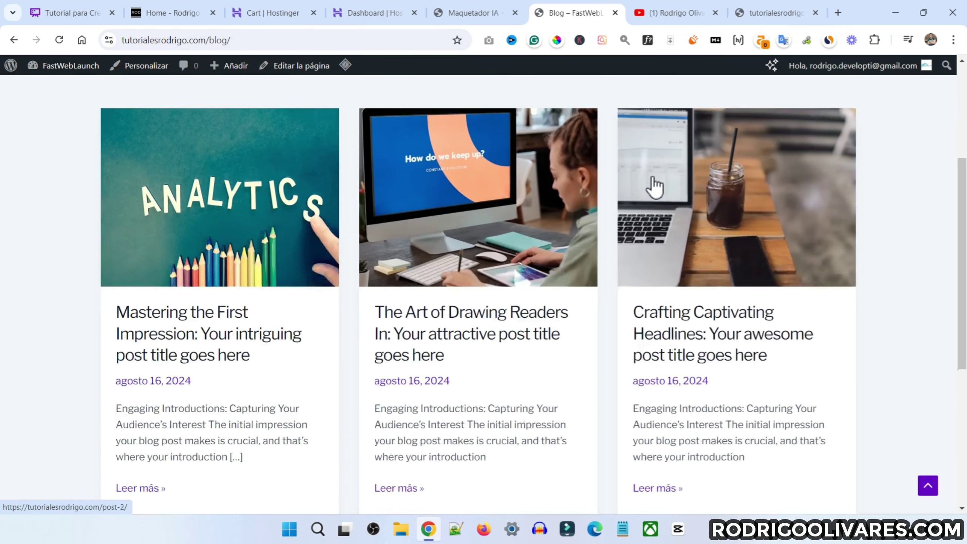
scroll(268, 296, down, 5)
scroll(462, 328, up, 5)
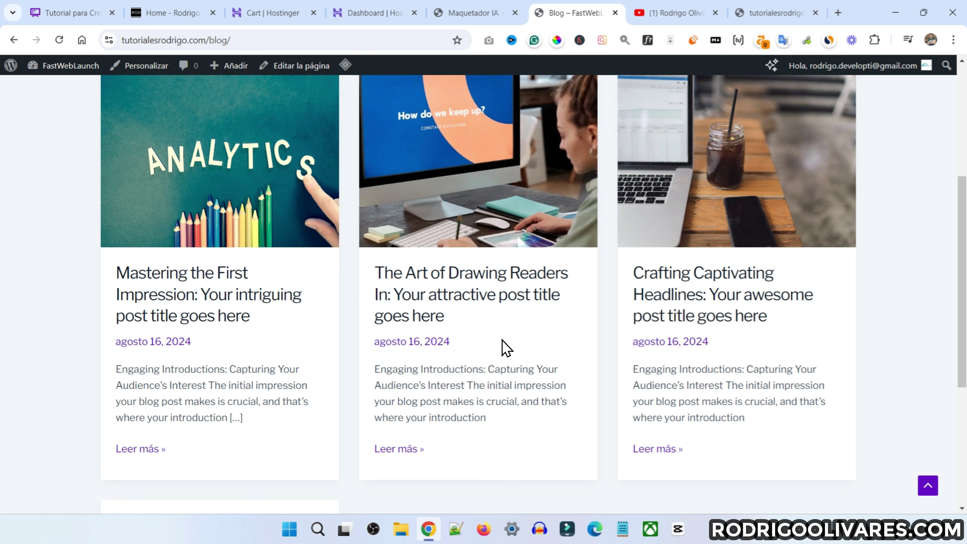
key(alt+Left)
scroll(464, 186, down, 10)
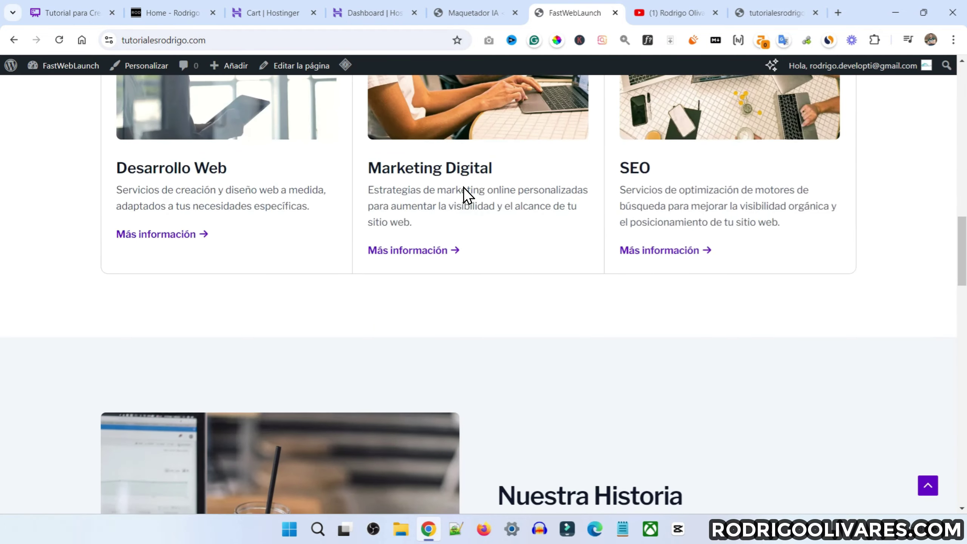
scroll(463, 187, down, 15)
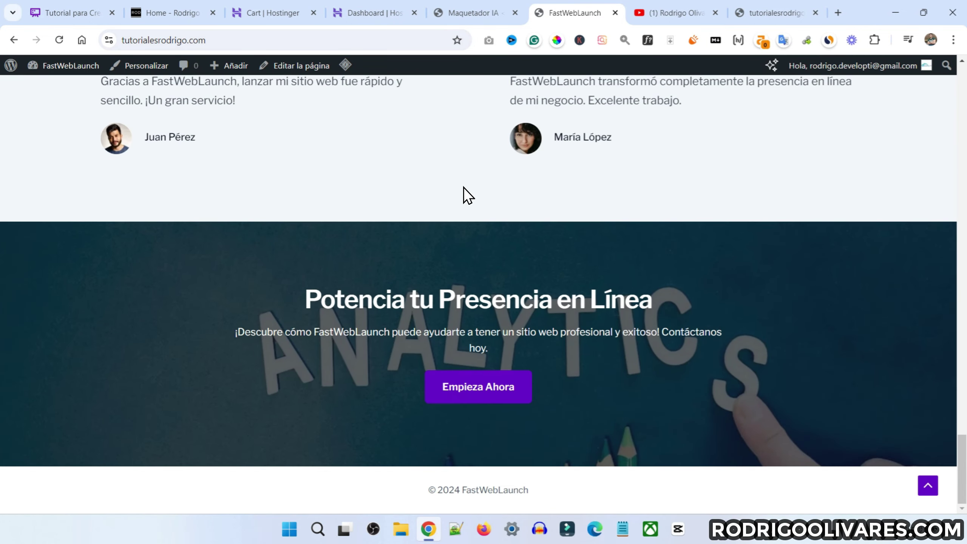
scroll(463, 187, up, 20)
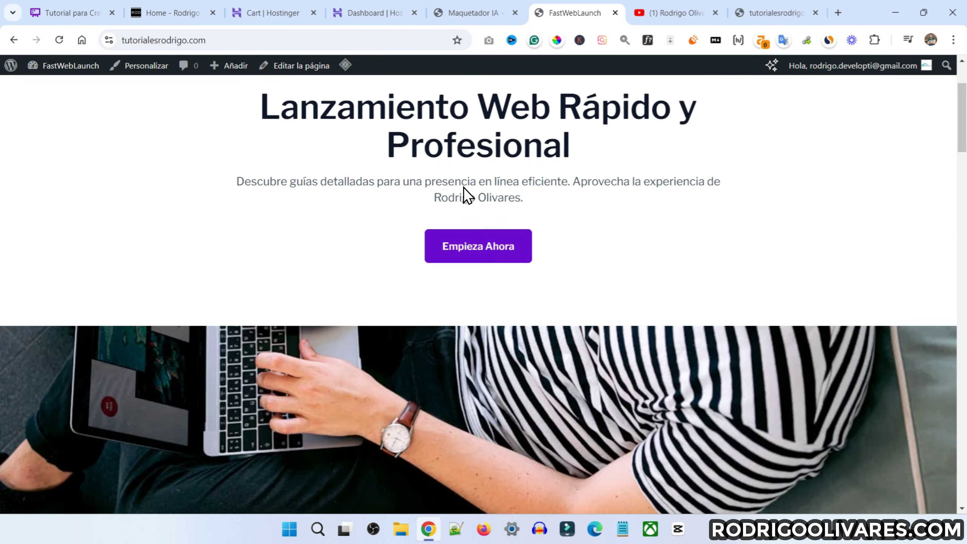
Open the Ofertas page and scroll through its Servicios Principales list
click(482, 110)
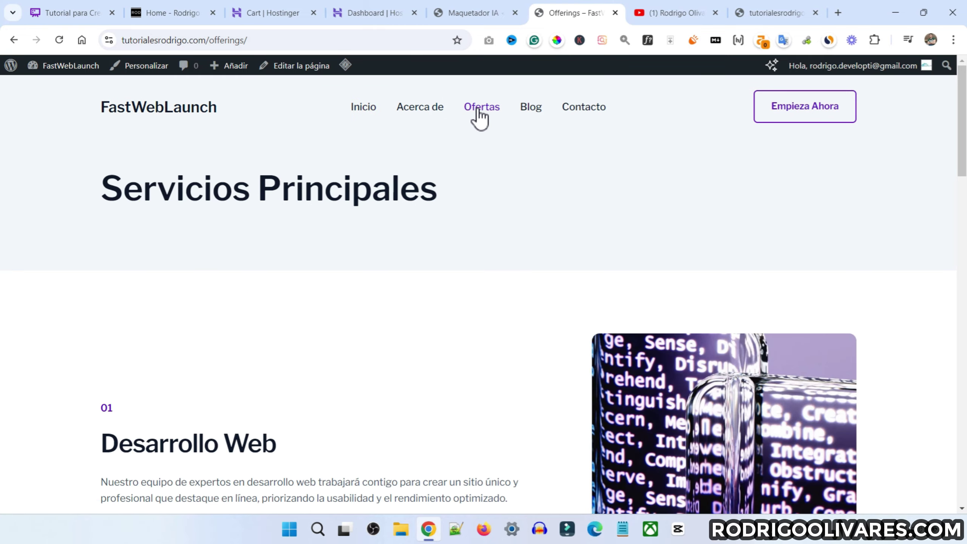
scroll(503, 193, down, 3)
scroll(320, 244, down, 15)
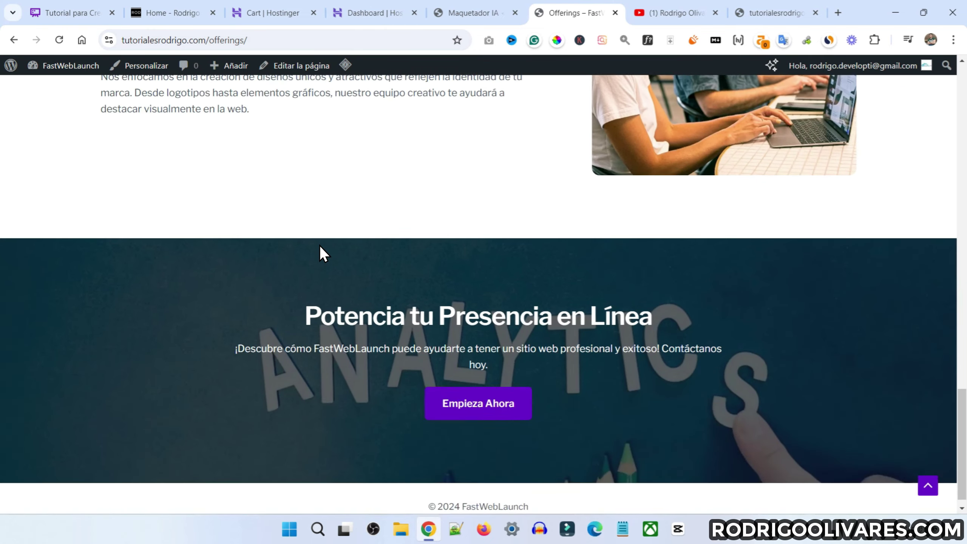
scroll(320, 245, up, 20)
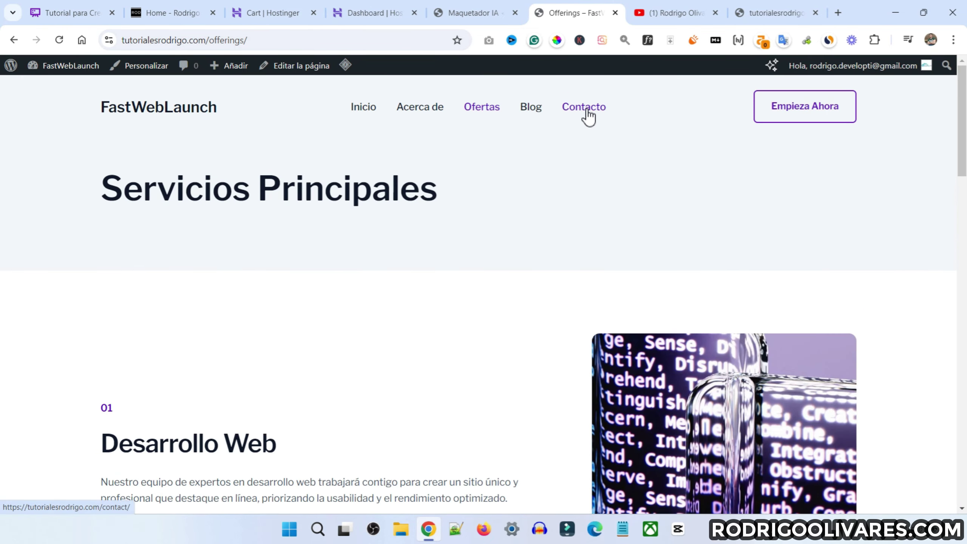
click(583, 107)
Scroll through the Contacta con Nosotros form, return to Inicio, and choose Editar la página
scroll(390, 226, down, 6)
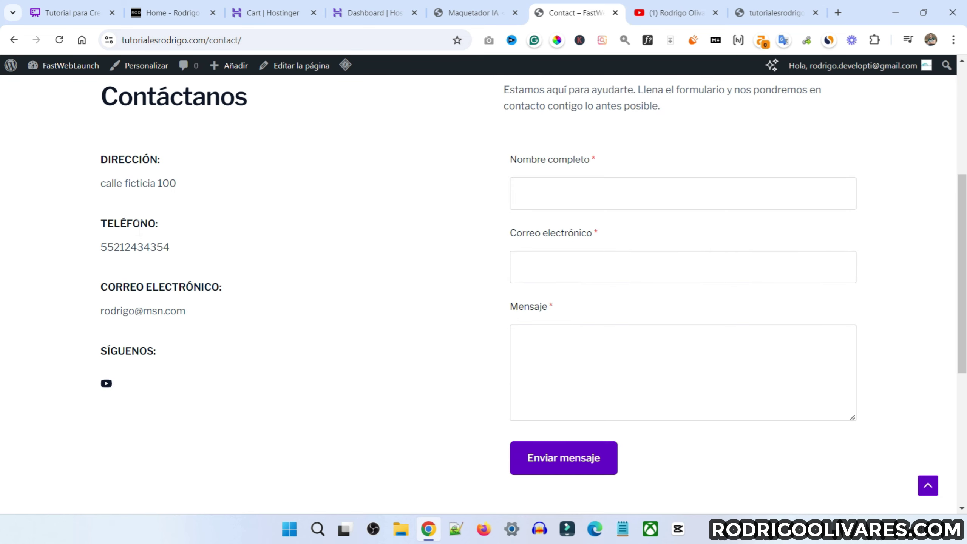
scroll(287, 259, up, 6)
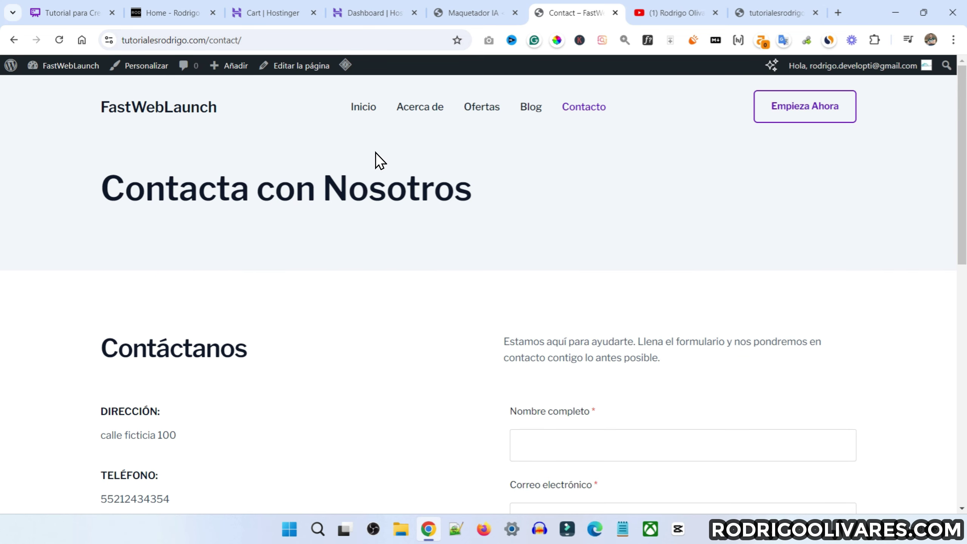
click(359, 110)
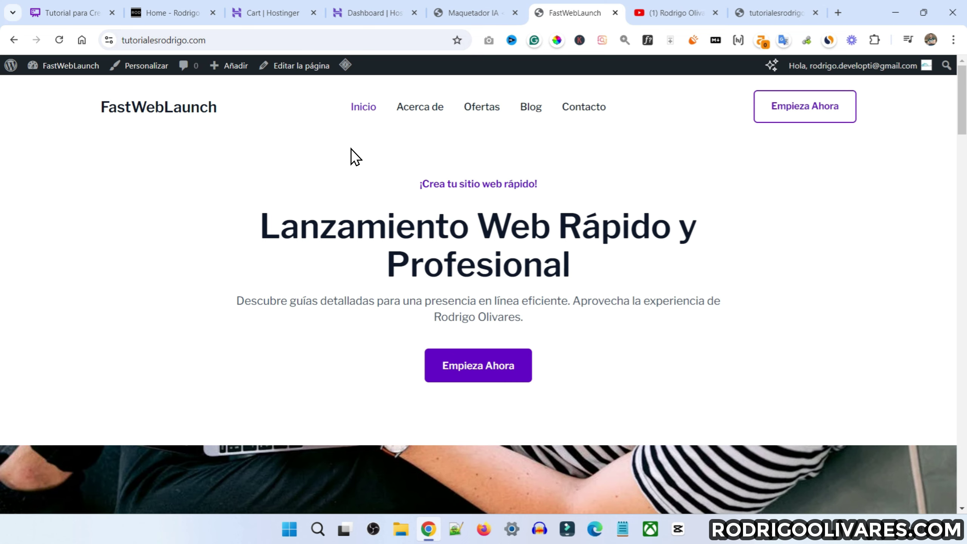
click(288, 69)
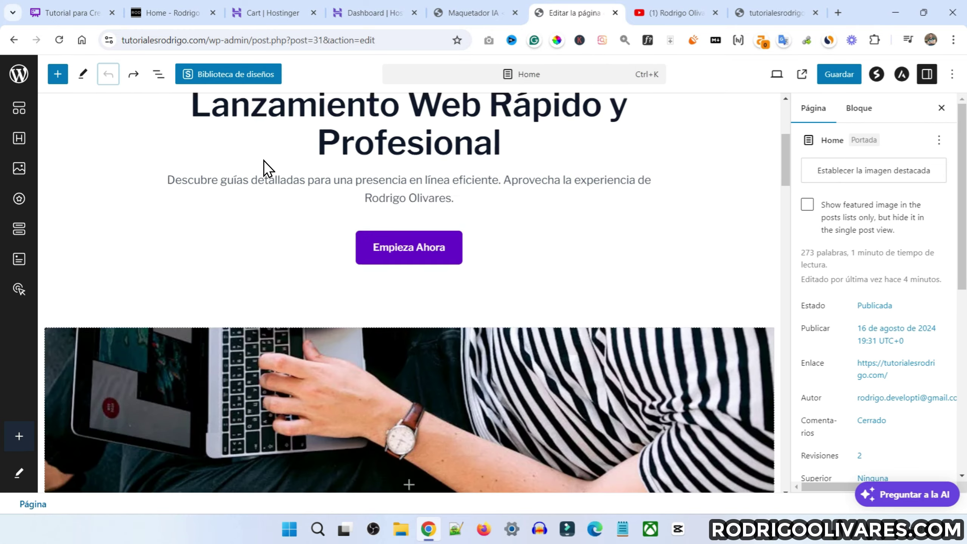
Type test text 'df' after 'específicas.' in the Desarrollo Web service box
scroll(268, 167, down, 10)
scroll(269, 168, up, 6)
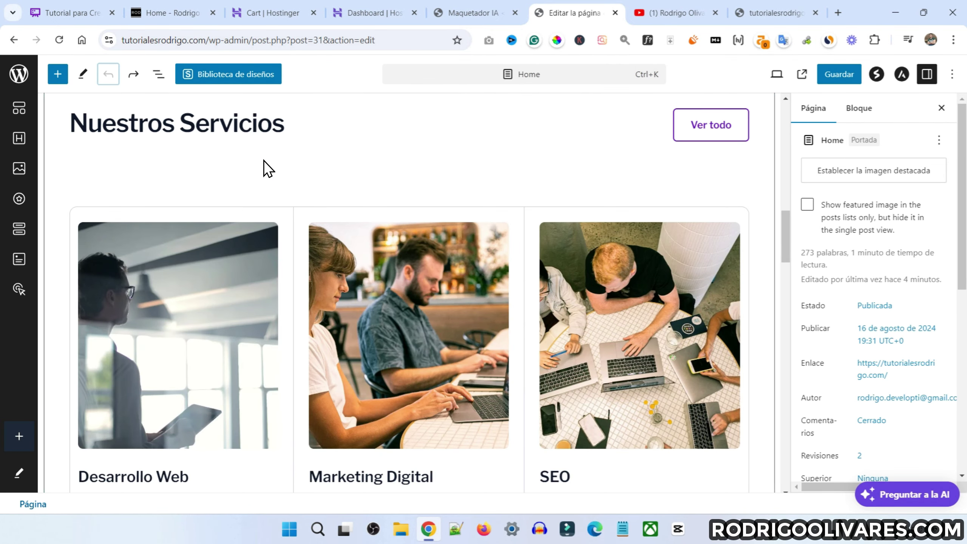
scroll(266, 170, down, 8)
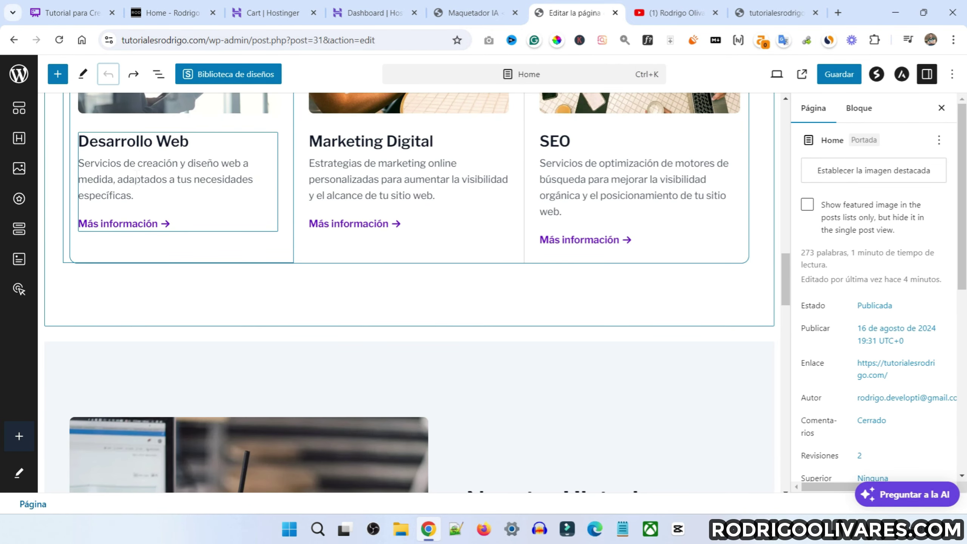
double_click(136, 177)
click(139, 192)
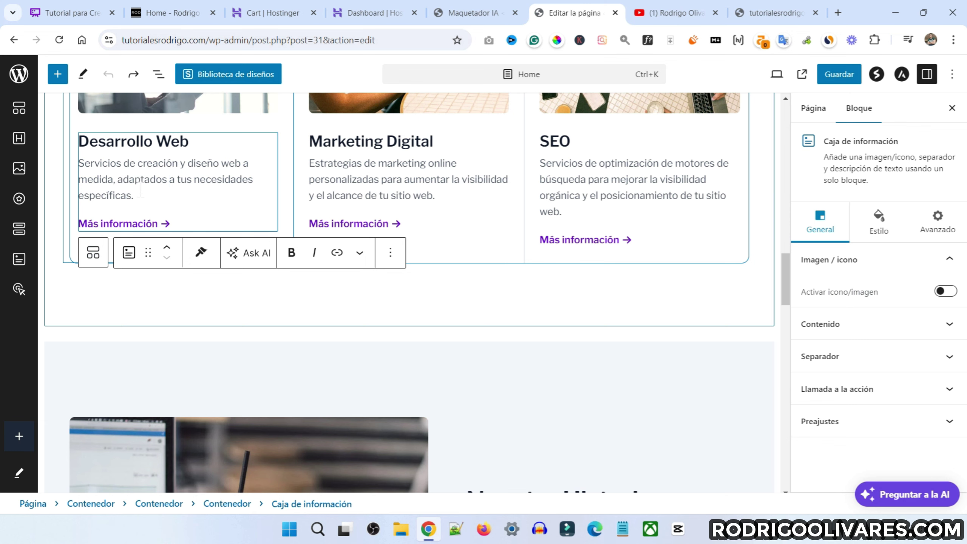
text(dfdfdfsdfds)
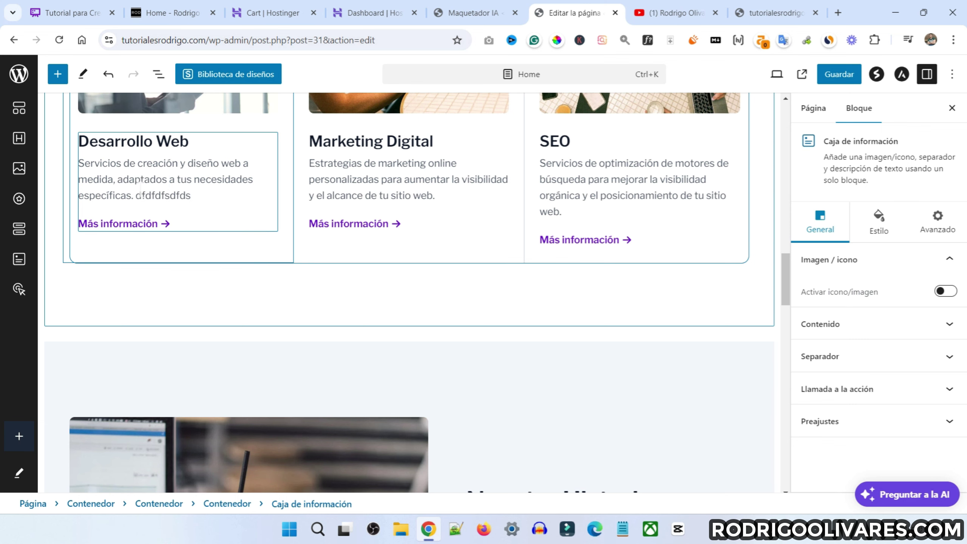
Try Reemplazar on the Nuestra Historia photo, then undo
scroll(358, 201, down, 12)
scroll(359, 201, up, 7)
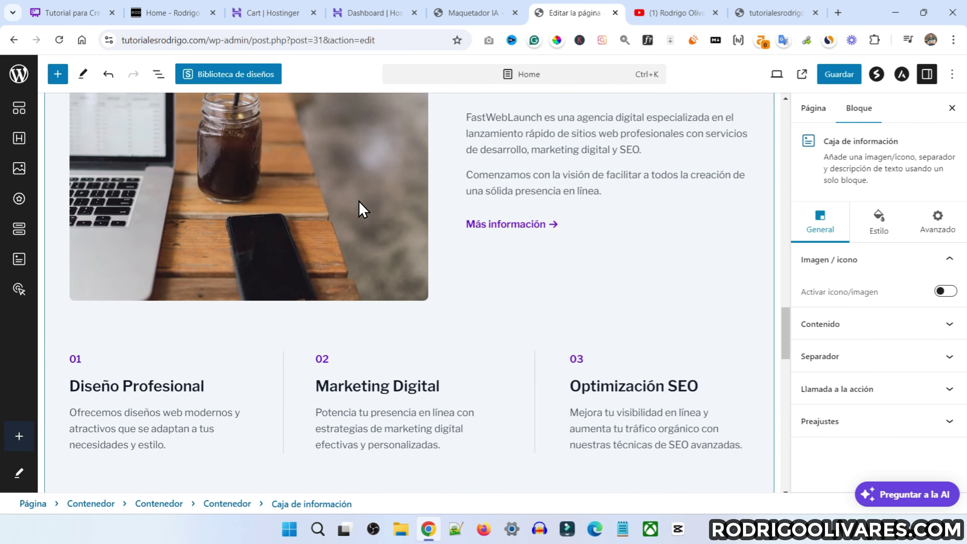
click(276, 230)
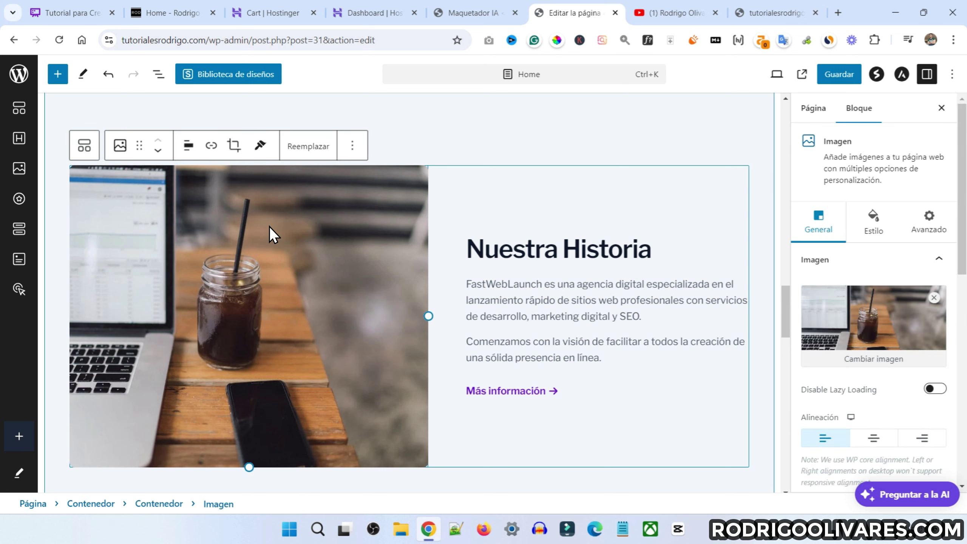
click(300, 148)
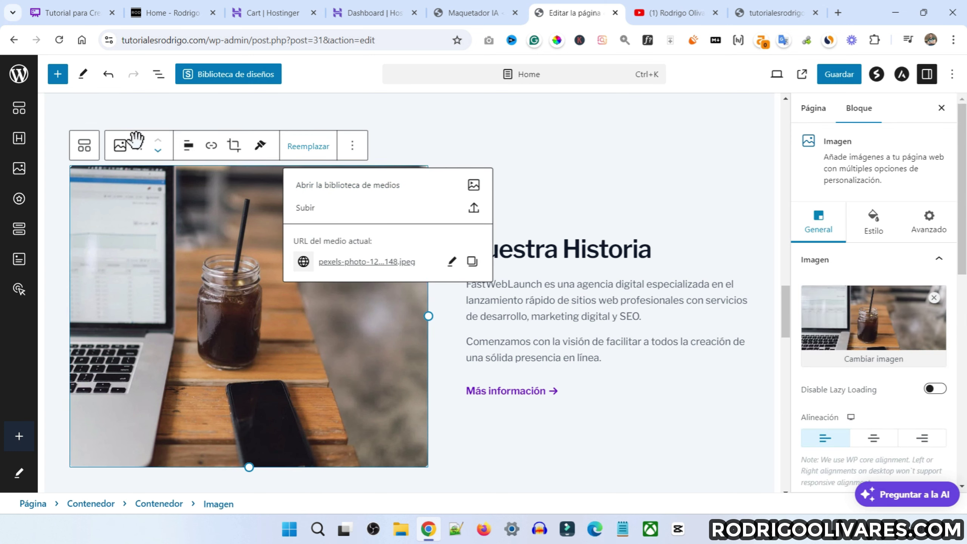
key(ctrl+z)
Move Lanzamiento Rápido below Expertos en Web and back, then type and undo 'vcv' in its description
click(103, 260)
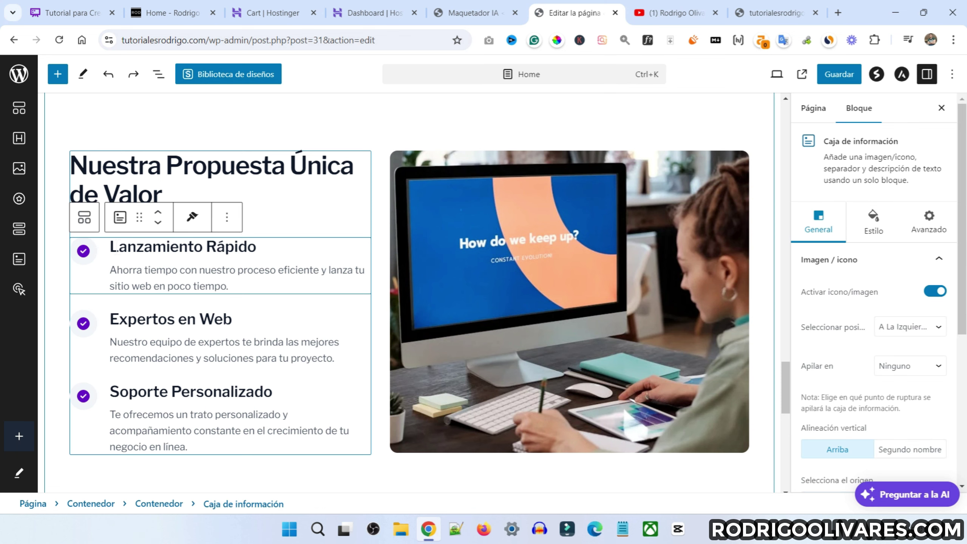
click(158, 222)
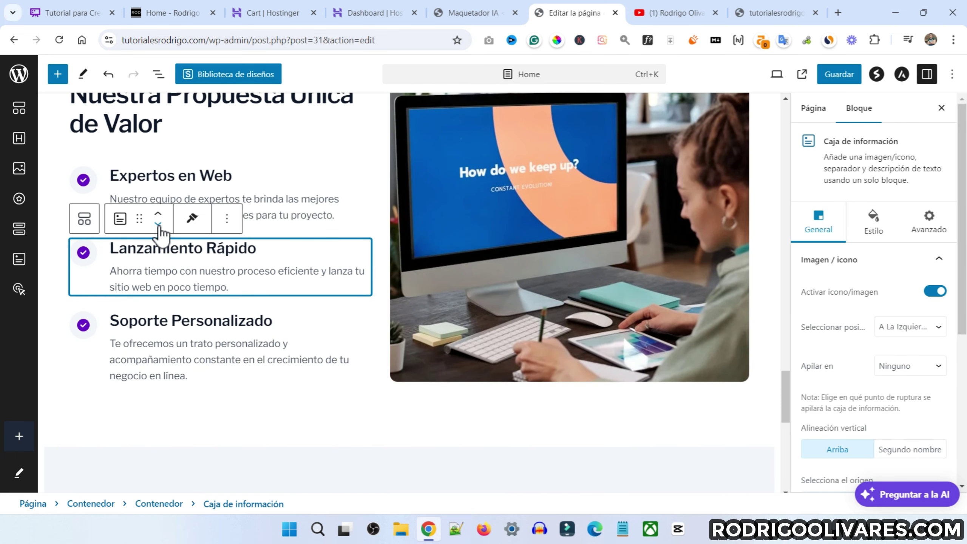
click(159, 213)
click(198, 270)
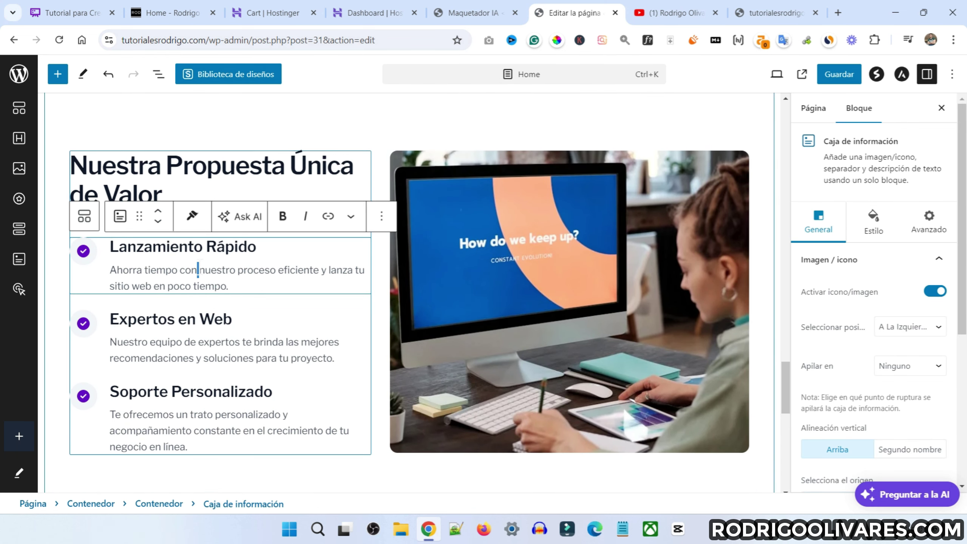
text(vcv)
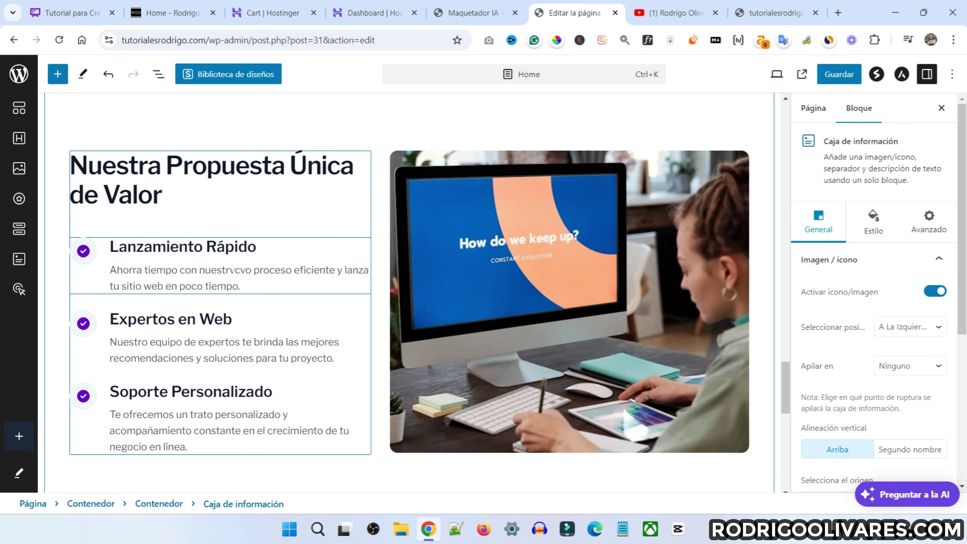
key(ctrl+z)
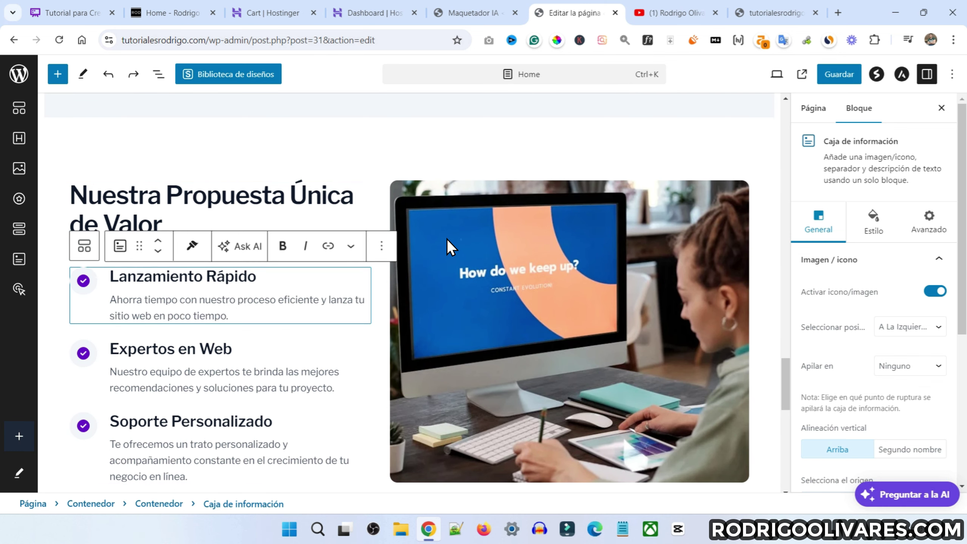
scroll(450, 236, down, 5)
scroll(450, 236, up, 20)
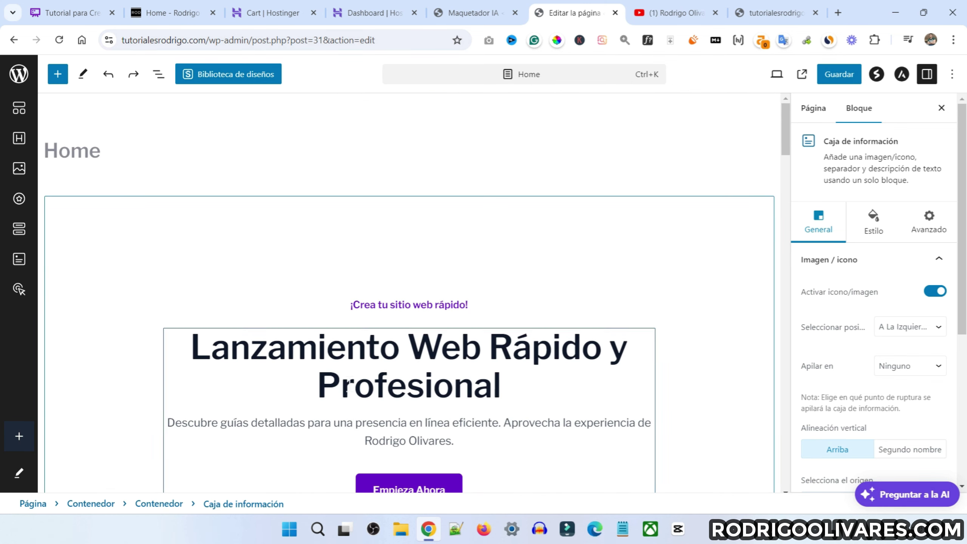
Replace the hero heading text with 'FastWebLaunch'
double_click(426, 348)
click(409, 349)
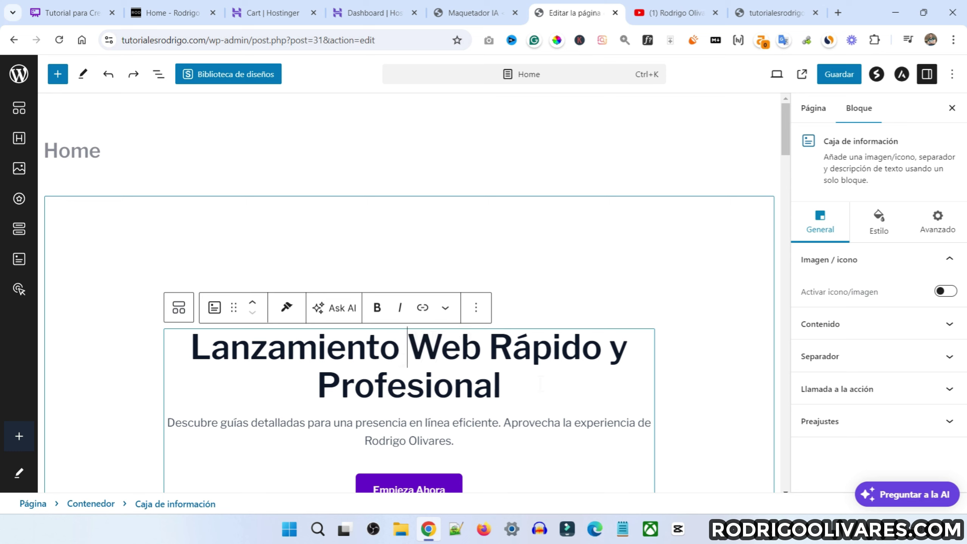
drag(499, 386, 209, 360)
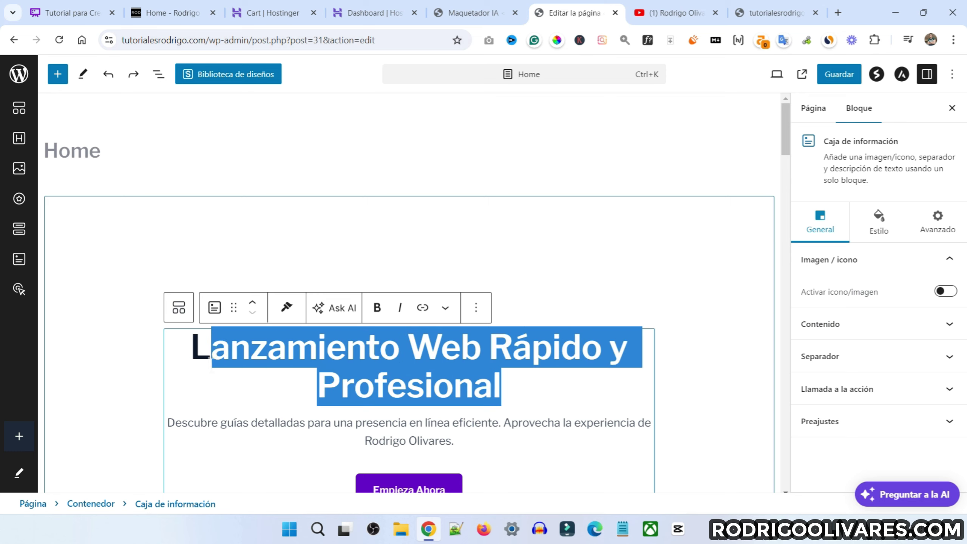
key(BackSpace)
key(BackSpace)
text(Fas)
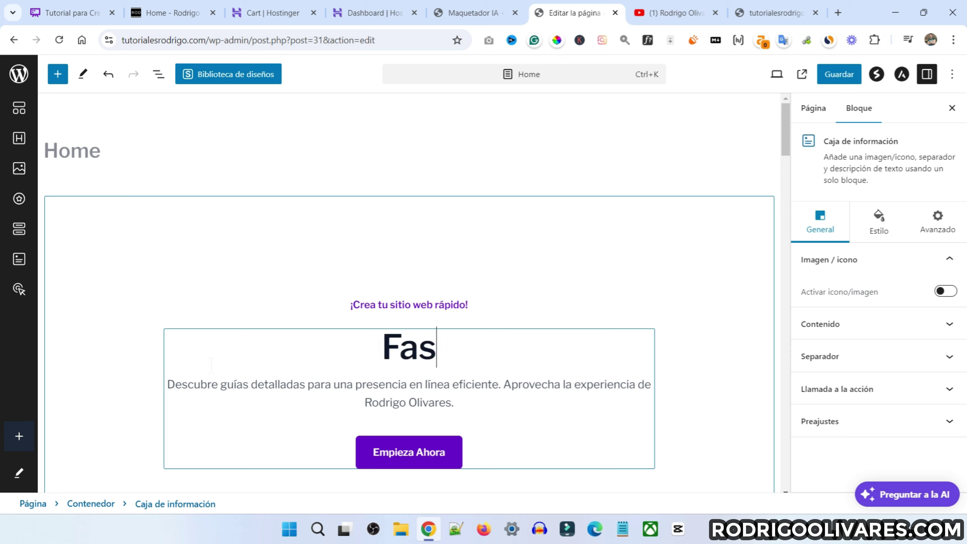
text(t)
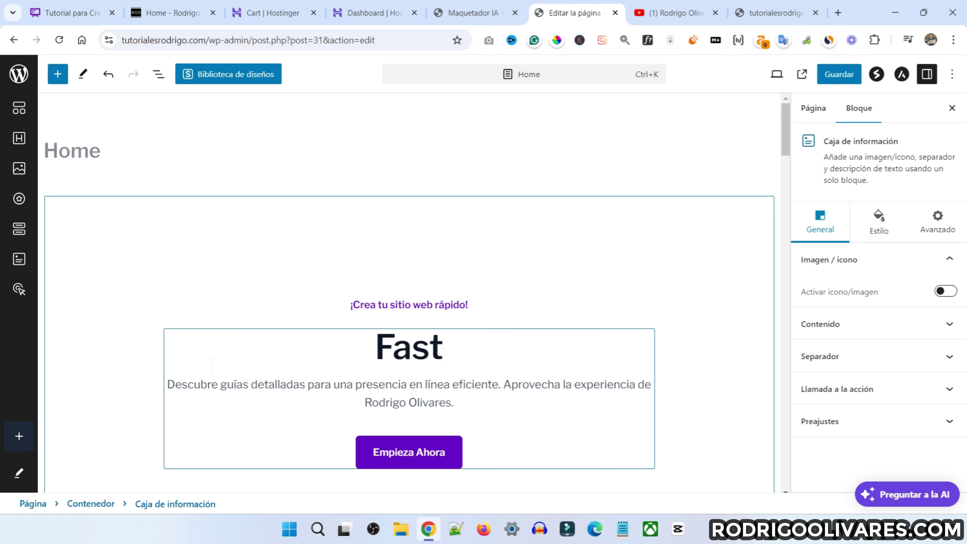
text(Web)
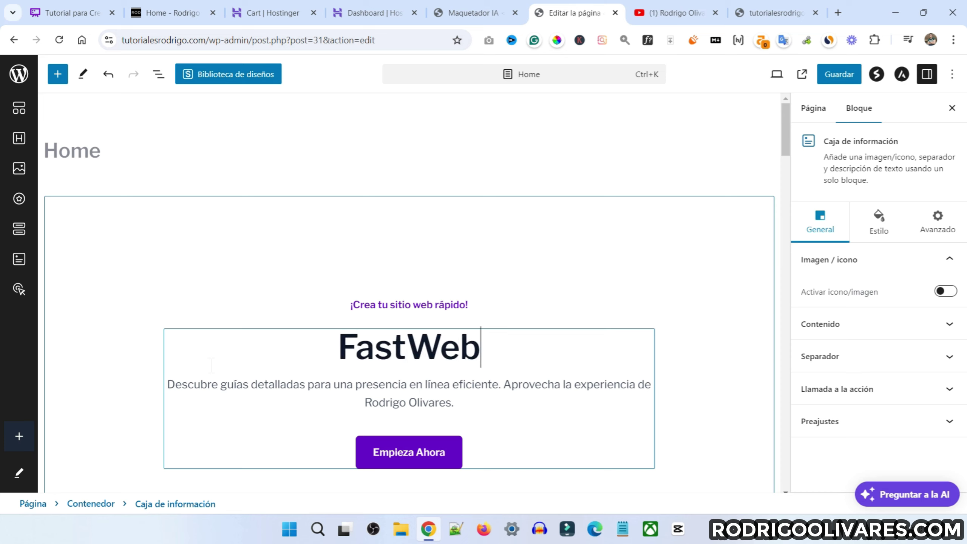
text(Launch)
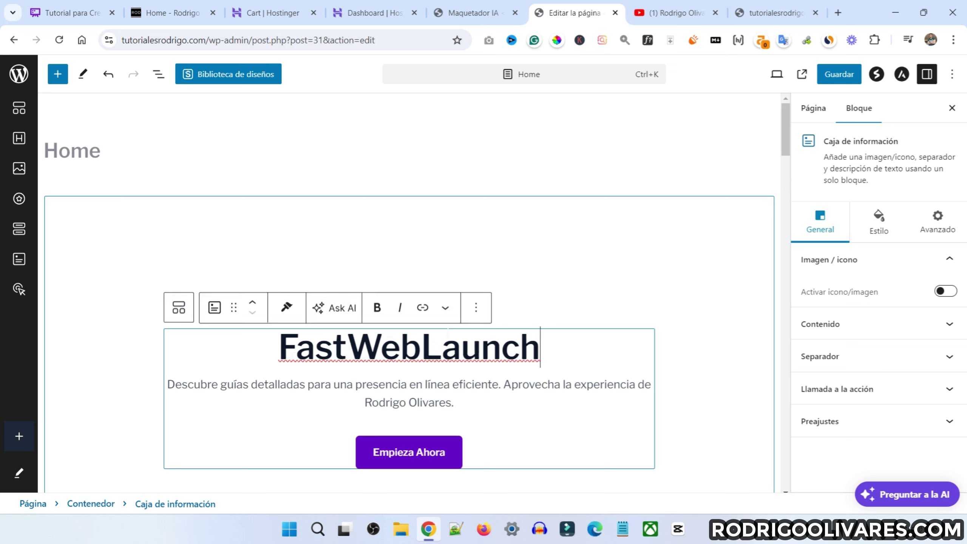
Undo the heading edits to restore 'Lanzamiento Web Rápido y Profesional'
click(109, 76)
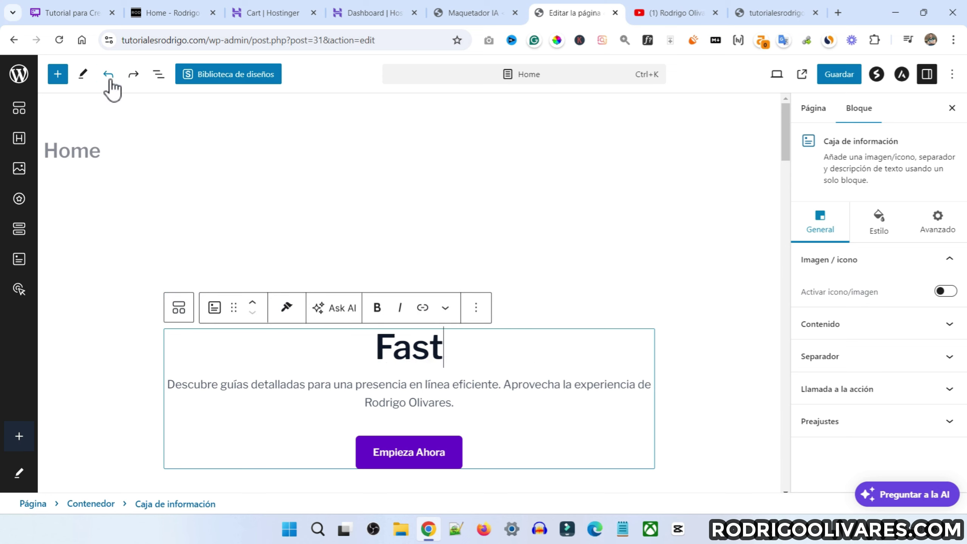
click(109, 75)
click(110, 75)
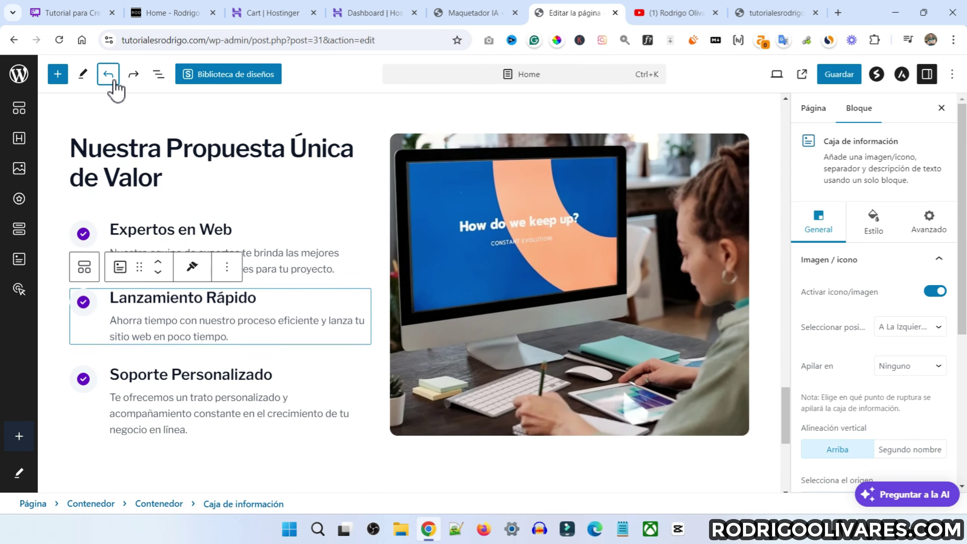
click(109, 75)
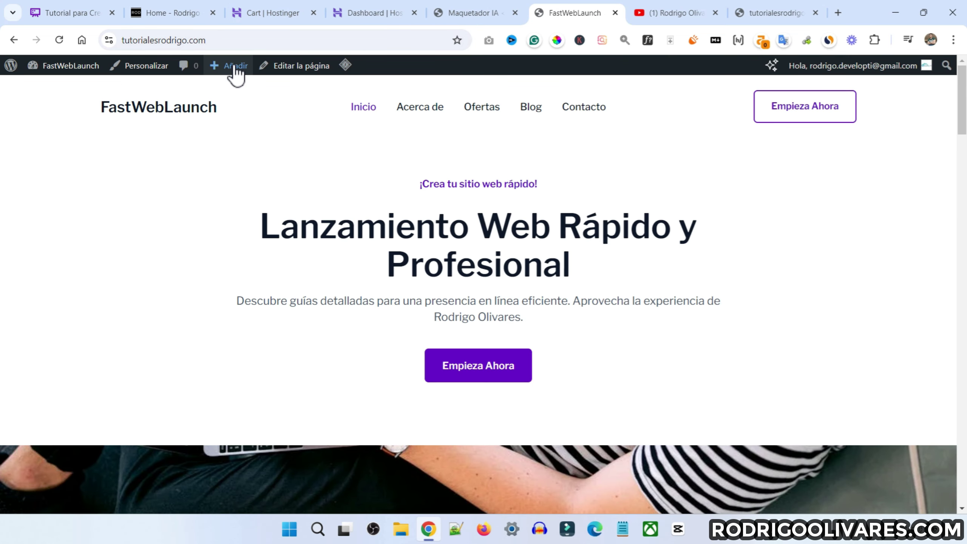
mouse_move(236, 70)
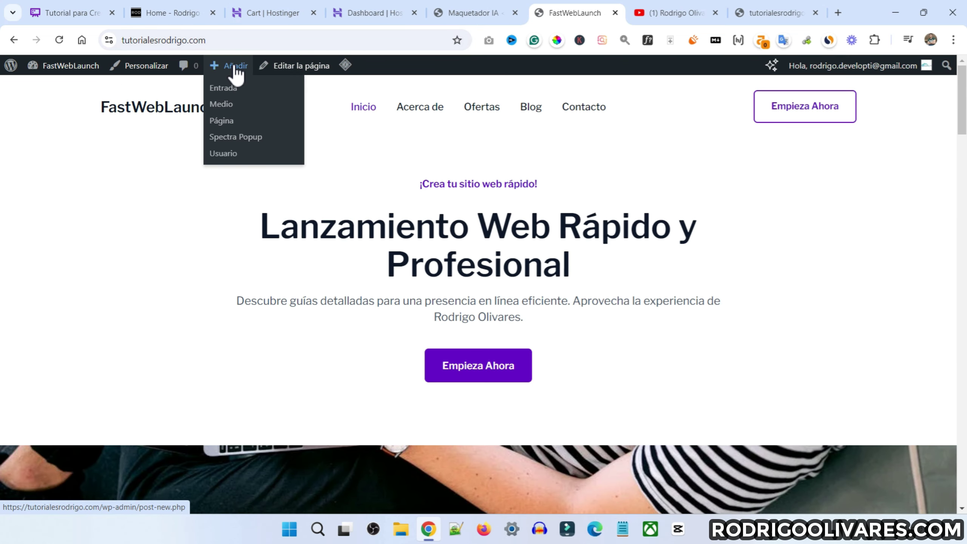